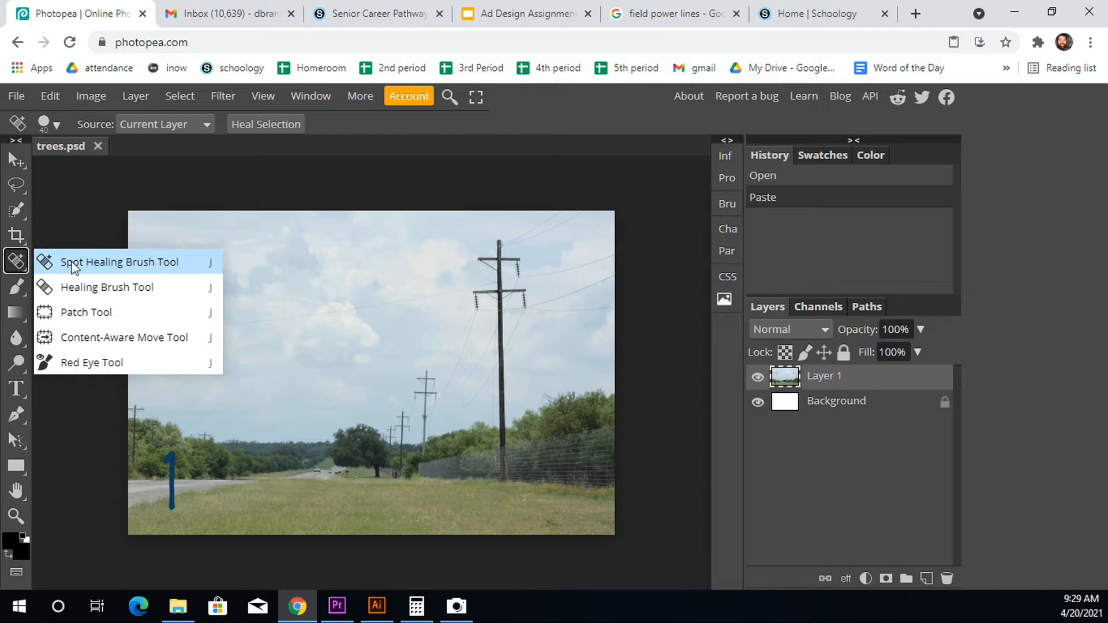
Choose the Spot Healing Brush Tool and enlarge its brush to 150
{"action": "left_click", "coordinate": [74, 265]}
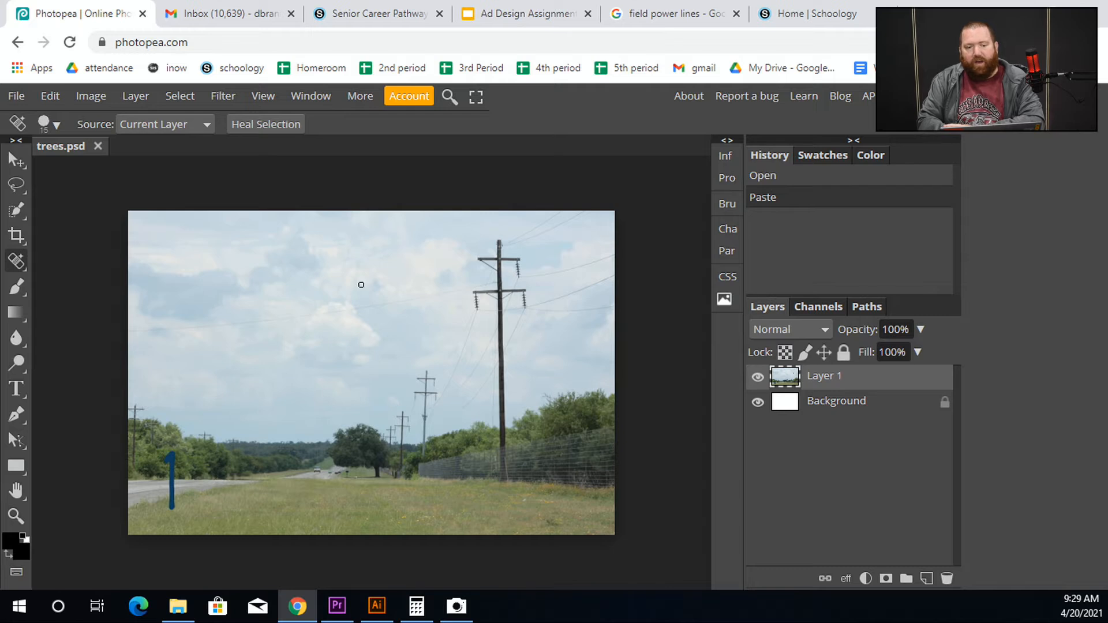
{"action": "key", "text": "bracketright"}
{"action": "key", "text": "bracketright"}
{"action": "key", "text": "bracketright"}
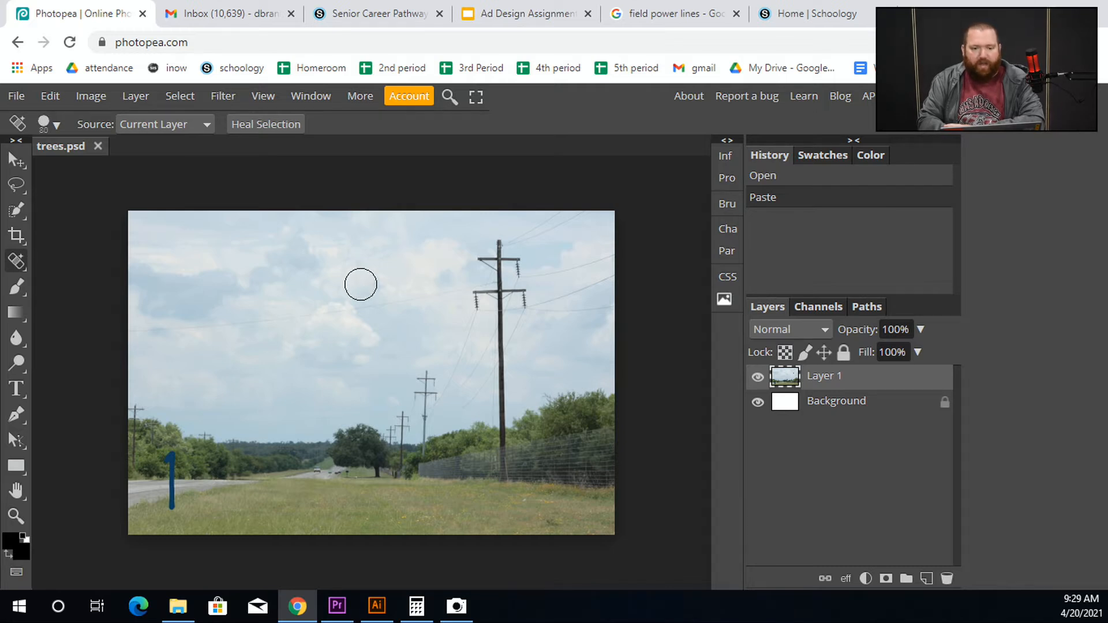
{"action": "key", "text": "bracketright"}
{"action": "key", "text": "bracketright"}
{"action": "key", "text": "bracketright"}
{"action": "key", "text": "bracketright"}
{"action": "key", "text": "bracketright"}
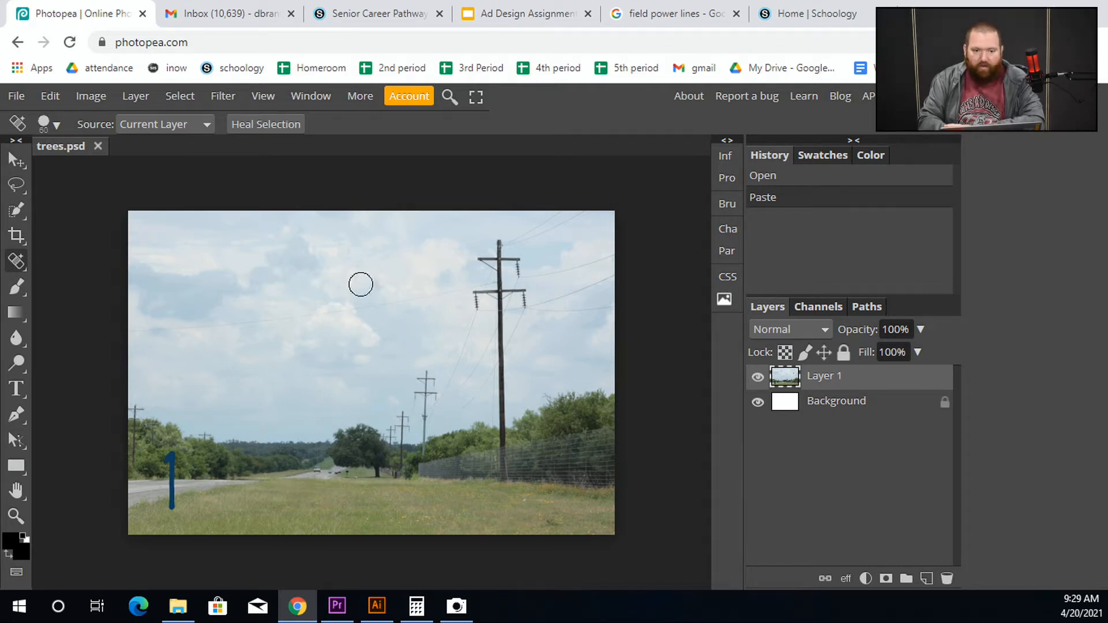
{"action": "key", "text": "bracketright"}
{"action": "key", "text": "bracketright"}
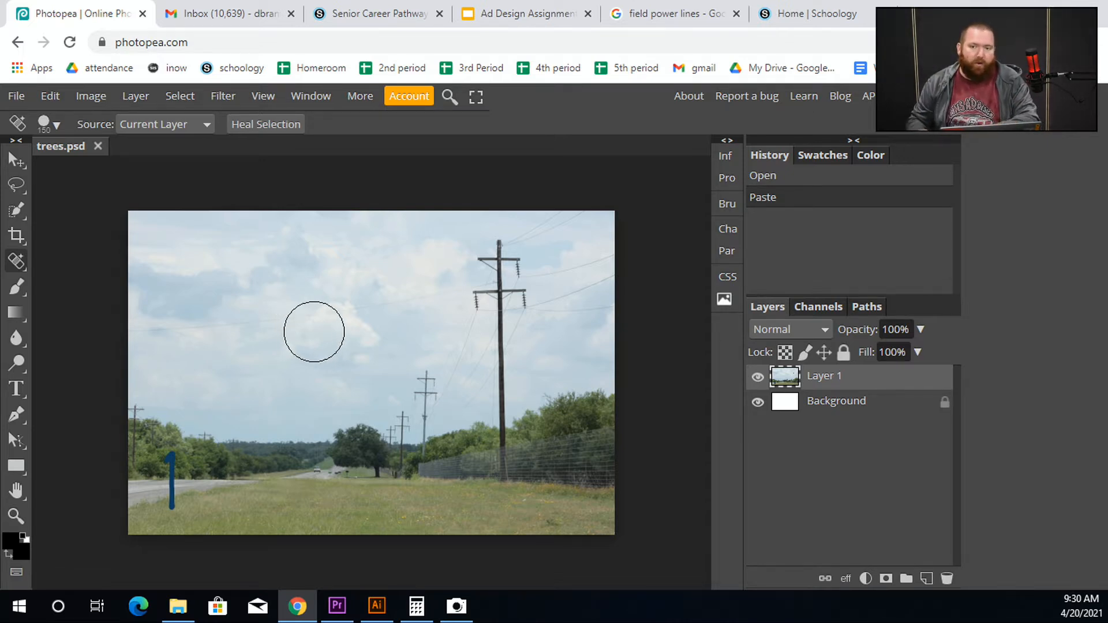
Reduce the brush size to 40 and heal the stretch of power line beside the tall pole's crossarms
{"action": "key", "text": "bracketleft"}
{"action": "key", "text": "bracketleft"}
{"action": "key", "text": "bracketleft"}
{"action": "key", "text": "bracketleft"}
{"action": "key", "text": "bracketleft"}
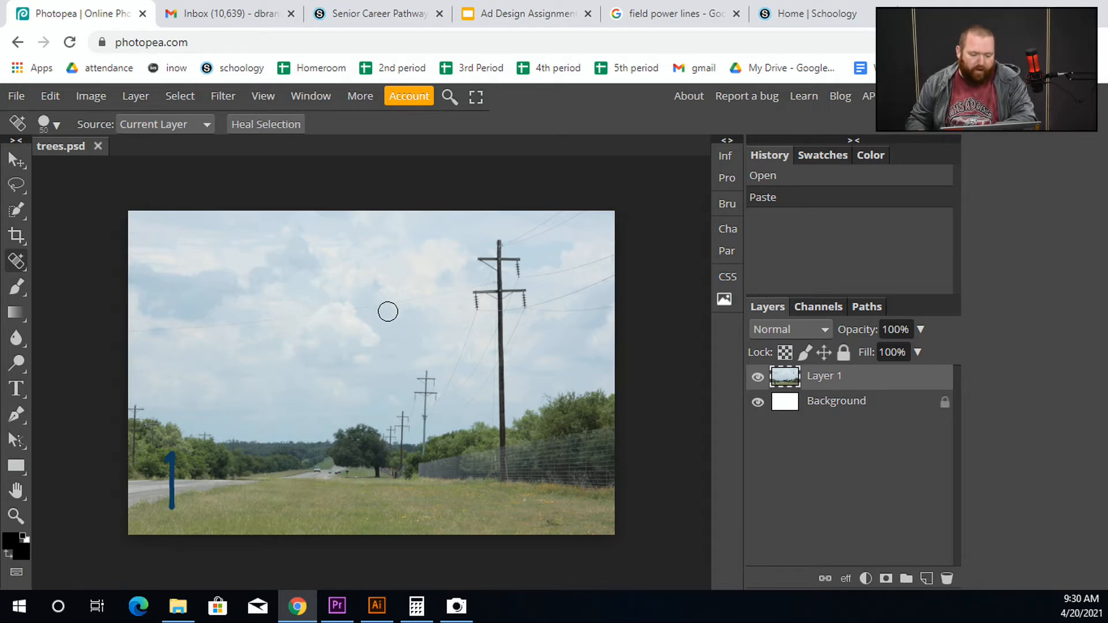
{"action": "scroll", "coordinate": [421, 288], "scroll_direction": "up", "scroll_amount": 2}
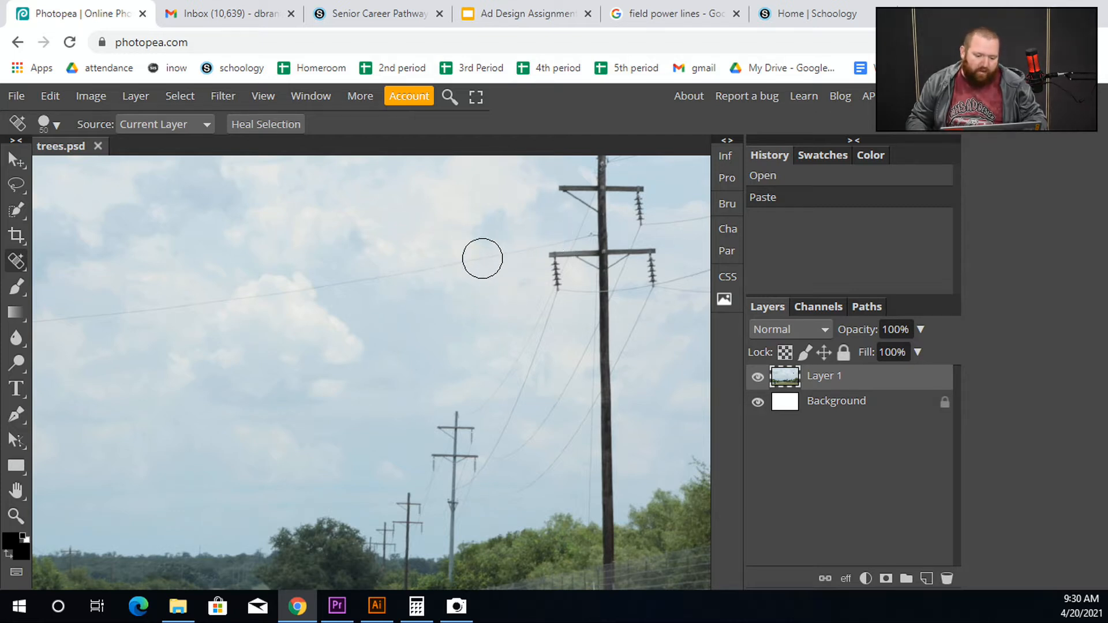
{"action": "key", "text": "["}
{"action": "left_click_drag", "start_coordinate": [528, 245], "coordinate": [375, 273]}
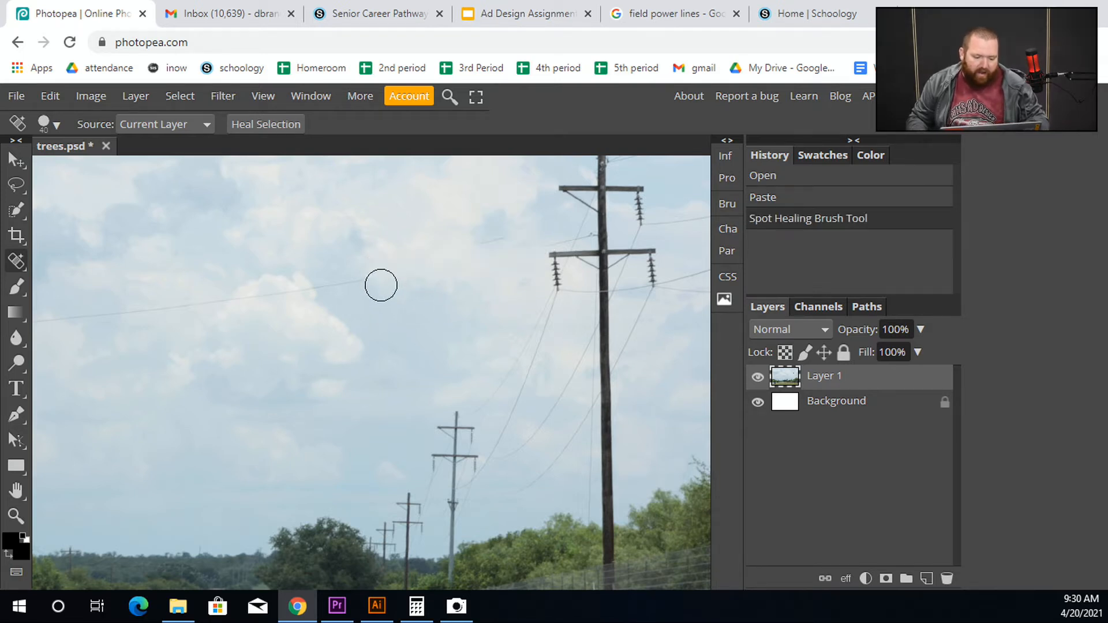
Clean up the healed sky patch and heal the power line across the large cloud with a smaller brush
{"action": "scroll", "coordinate": [465, 265], "scroll_direction": "up", "scroll_amount": 3}
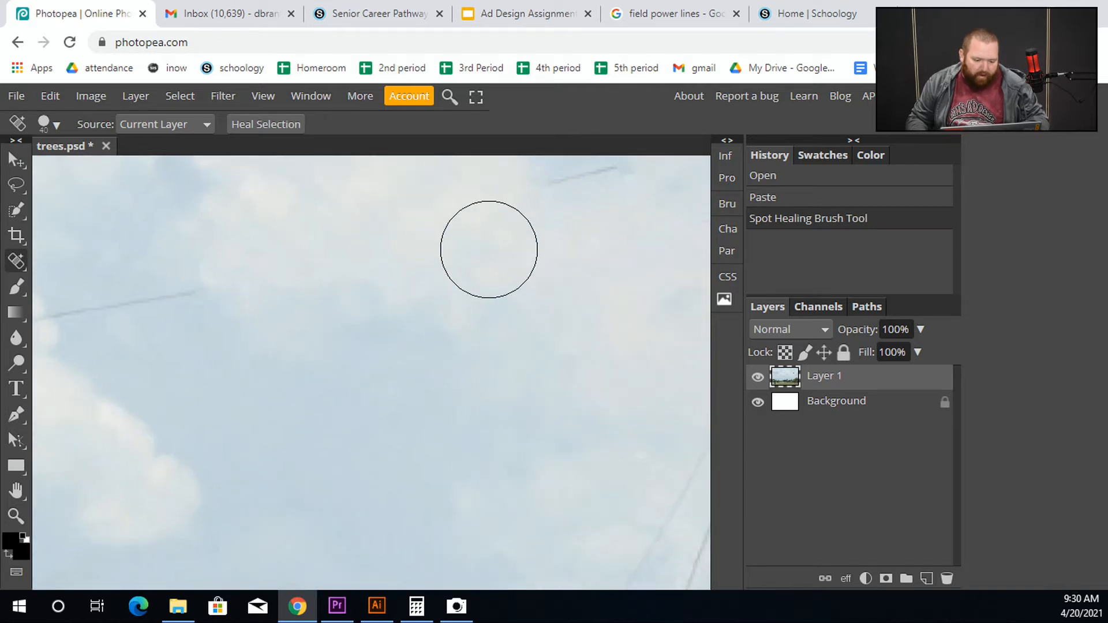
{"action": "mouse_move", "coordinate": [579, 215]}
{"action": "left_mouse_down"}
{"action": "mouse_move", "coordinate": [609, 198]}
{"action": "mouse_move", "coordinate": [557, 199]}
{"action": "left_mouse_up"}
{"action": "left_click_drag", "start_coordinate": [117, 451], "coordinate": [394, 487]}
{"action": "key", "text": "["}
{"action": "key", "text": "["}
{"action": "key", "text": "["}
{"action": "key", "text": "["}
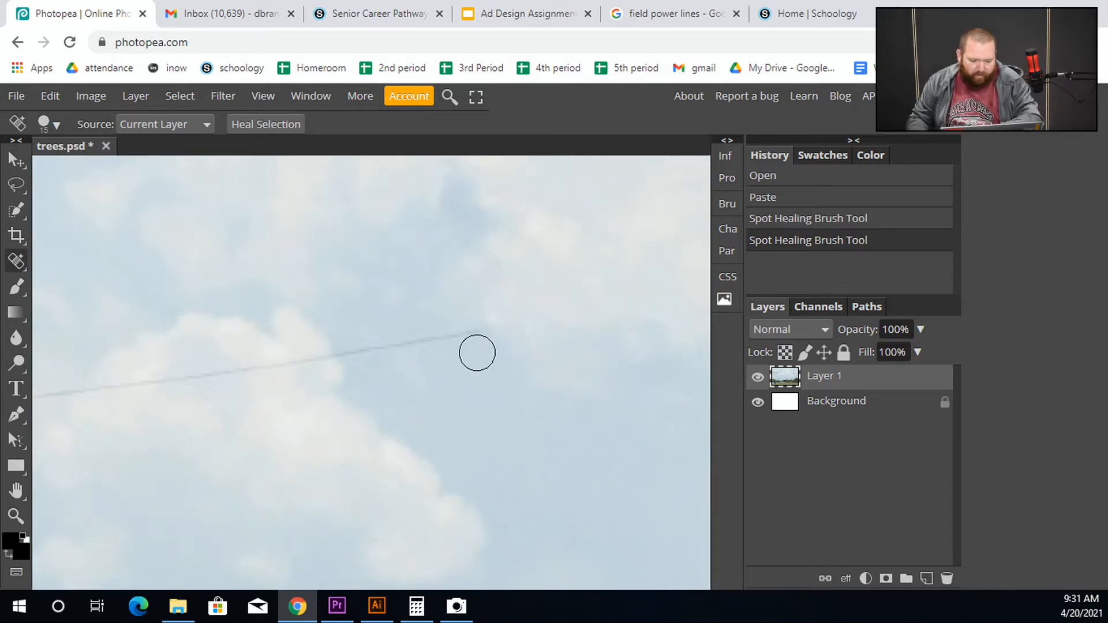
{"action": "left_click_drag", "start_coordinate": [479, 334], "coordinate": [235, 376]}
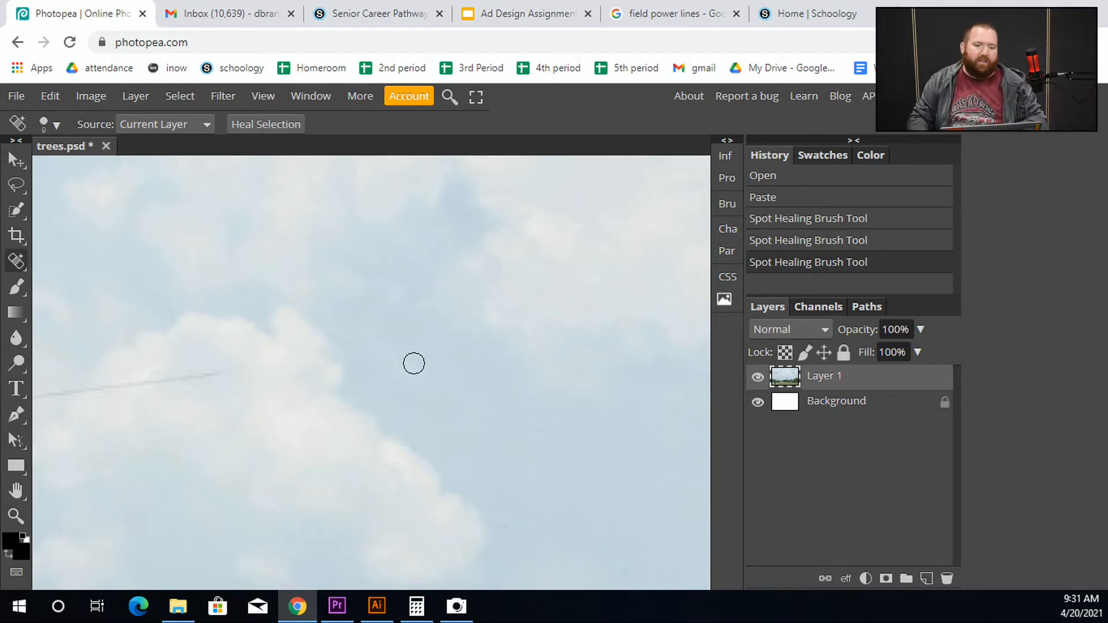
Heal the remaining stretches of that power line out to the left edge of the photo
{"action": "key", "text": "space"}
{"action": "mouse_move", "coordinate": [281, 374]}
{"action": "left_mouse_down"}
{"action": "mouse_move", "coordinate": [465, 391]}
{"action": "mouse_move", "coordinate": [573, 363]}
{"action": "mouse_move", "coordinate": [156, 396]}
{"action": "mouse_move", "coordinate": [46, 425]}
{"action": "mouse_move", "coordinate": [40, 439]}
{"action": "left_mouse_up"}
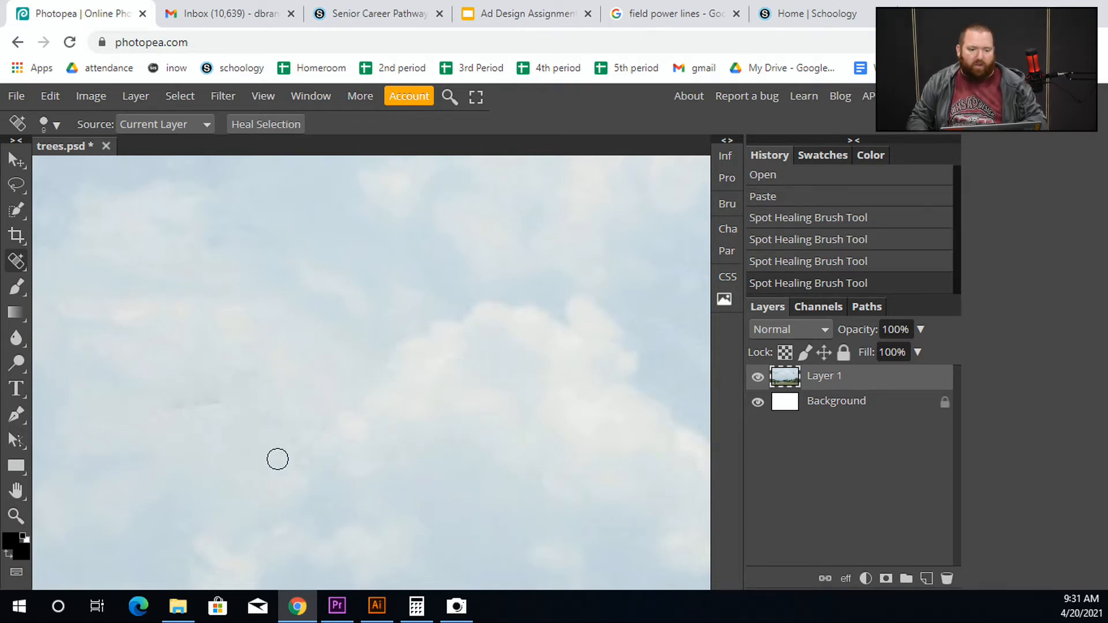
{"action": "left_click_drag", "start_coordinate": [230, 407], "coordinate": [150, 408]}
{"action": "mouse_move", "coordinate": [178, 477]}
{"action": "left_mouse_down"}
{"action": "mouse_move", "coordinate": [635, 529]}
{"action": "mouse_move", "coordinate": [687, 468]}
{"action": "left_mouse_up"}
{"action": "mouse_move", "coordinate": [546, 416]}
{"action": "left_mouse_down"}
{"action": "mouse_move", "coordinate": [444, 415]}
{"action": "mouse_move", "coordinate": [266, 442]}
{"action": "mouse_move", "coordinate": [445, 432]}
{"action": "left_mouse_up"}
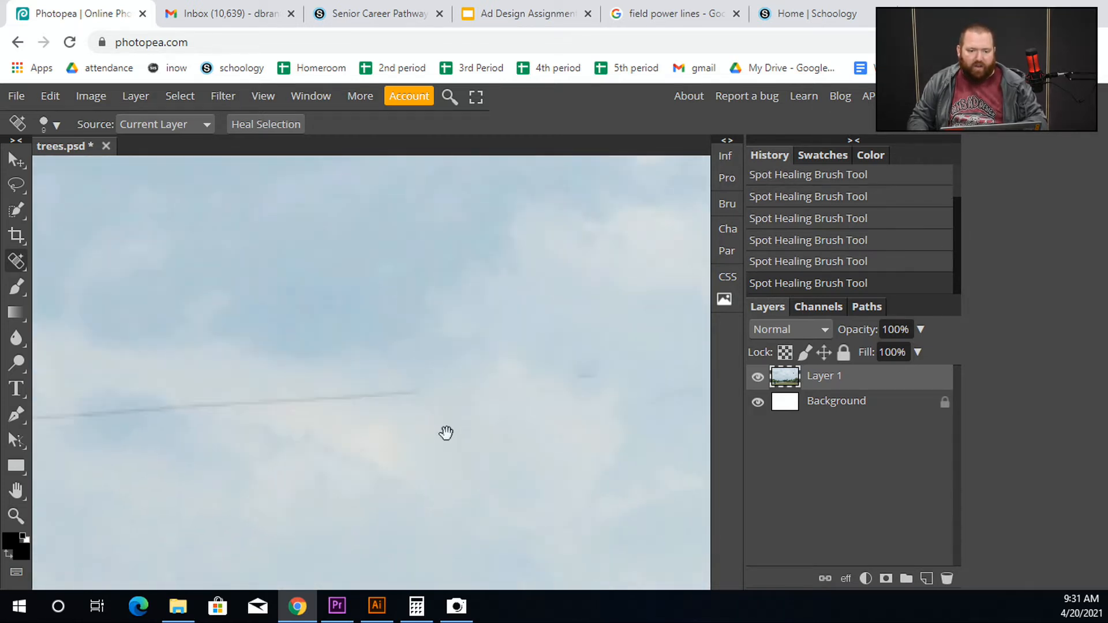
{"action": "left_click_drag", "start_coordinate": [420, 397], "coordinate": [178, 400]}
{"action": "mouse_move", "coordinate": [198, 455]}
{"action": "left_mouse_down"}
{"action": "mouse_move", "coordinate": [361, 474]}
{"action": "mouse_move", "coordinate": [504, 451]}
{"action": "mouse_move", "coordinate": [482, 380]}
{"action": "mouse_move", "coordinate": [315, 377]}
{"action": "mouse_move", "coordinate": [274, 401]}
{"action": "mouse_move", "coordinate": [253, 396]}
{"action": "mouse_move", "coordinate": [388, 395]}
{"action": "left_mouse_up"}
{"action": "scroll", "coordinate": [427, 478], "scroll_direction": "down", "scroll_amount": 3}
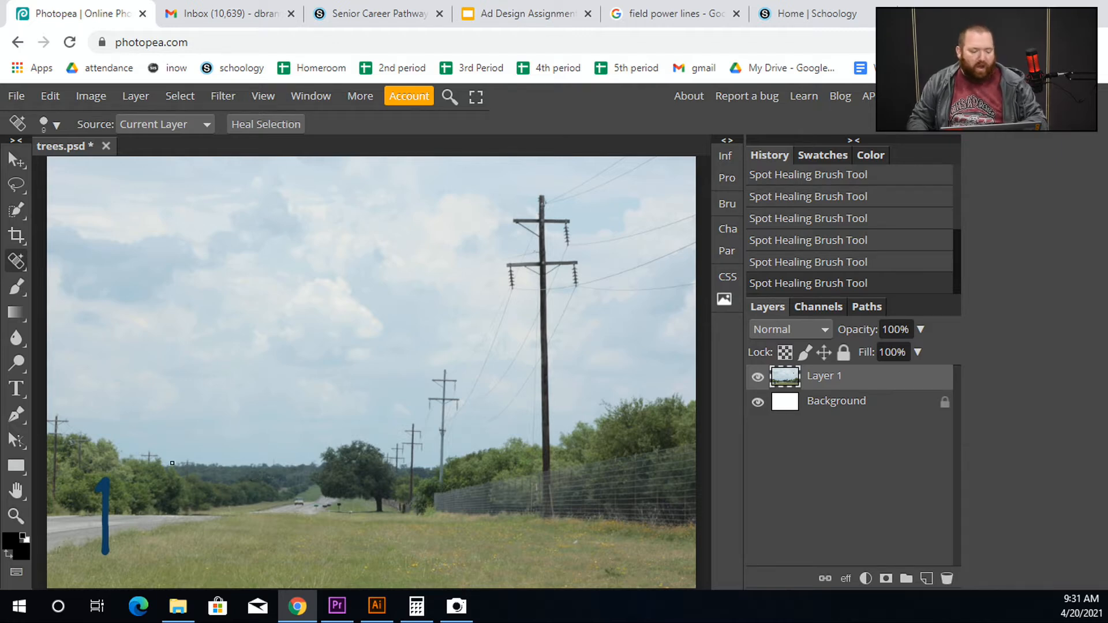
Try to remove the whole blue 1 in one Spot Healing stroke at brush size 30, and undo it
{"action": "scroll", "coordinate": [89, 489], "scroll_direction": "up", "scroll_amount": 3}
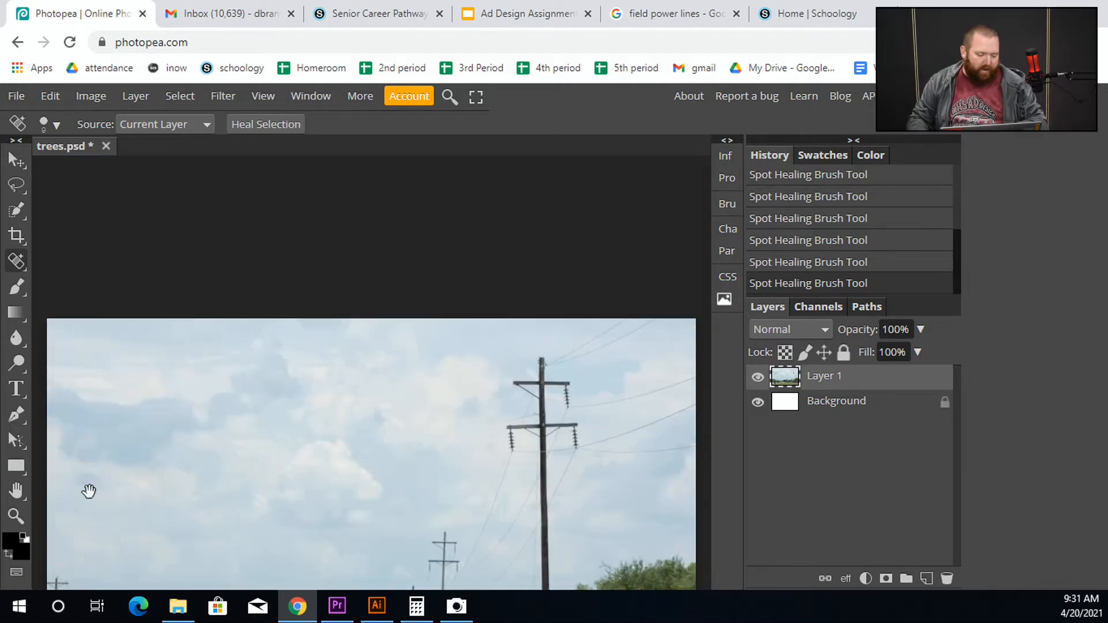
{"action": "scroll", "coordinate": [115, 508], "scroll_direction": "down", "scroll_amount": 2}
{"action": "left_click_drag", "start_coordinate": [115, 521], "coordinate": [265, 338]}
{"action": "scroll", "coordinate": [250, 403], "scroll_direction": "up", "scroll_amount": 5}
{"action": "left_click_drag", "start_coordinate": [325, 414], "coordinate": [295, 324]}
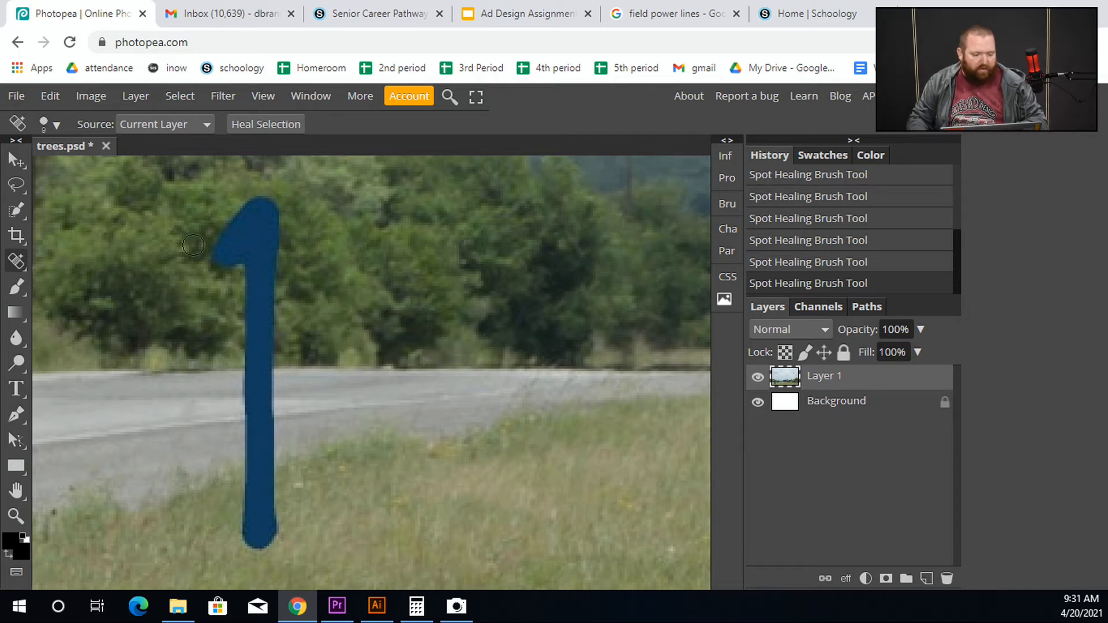
{"action": "key", "text": "]"}
{"action": "key", "text": "]"}
{"action": "key", "text": "]"}
{"action": "mouse_move", "coordinate": [217, 263]}
{"action": "left_mouse_down"}
{"action": "mouse_move", "coordinate": [266, 221]}
{"action": "mouse_move", "coordinate": [255, 531]}
{"action": "left_mouse_up"}
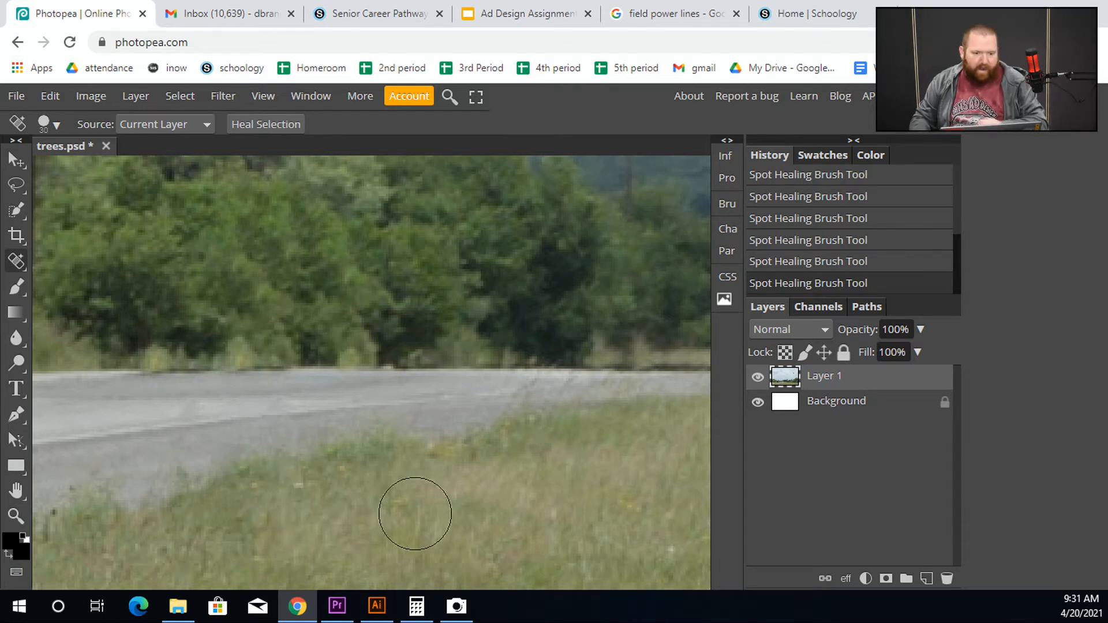
{"action": "key", "text": "ctrl+z"}
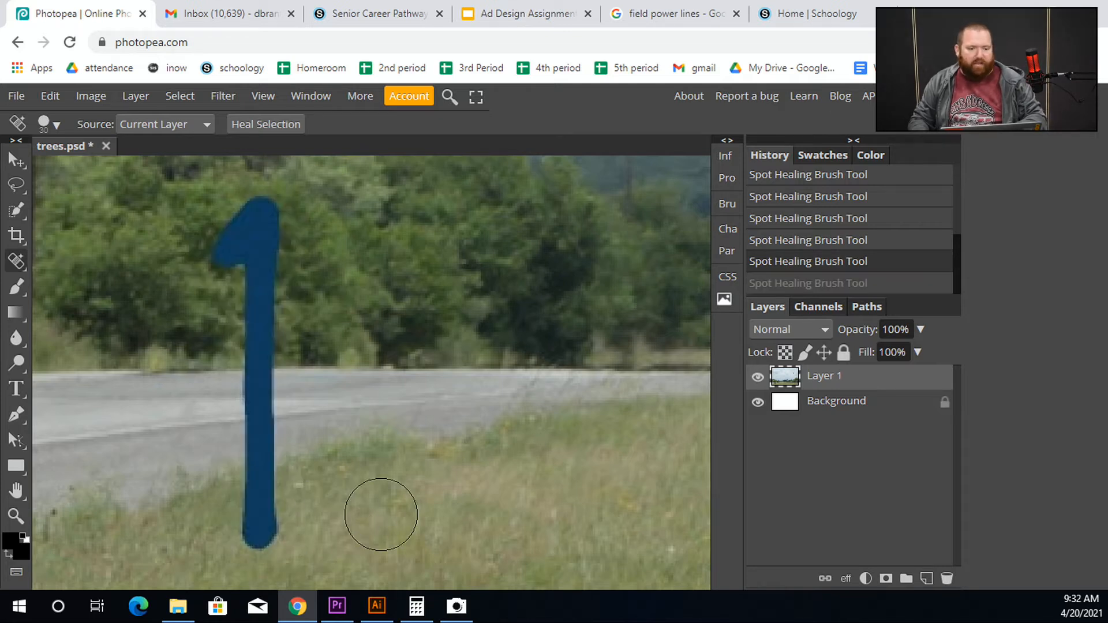
Try to heal only the lower stem of the blue 1 over the road and grass, and undo it
{"action": "mouse_move", "coordinate": [262, 405]}
{"action": "left_mouse_down"}
{"action": "mouse_move", "coordinate": [225, 407]}
{"action": "mouse_move", "coordinate": [216, 422]}
{"action": "mouse_move", "coordinate": [220, 436]}
{"action": "mouse_move", "coordinate": [276, 432]}
{"action": "mouse_move", "coordinate": [264, 525]}
{"action": "left_mouse_up"}
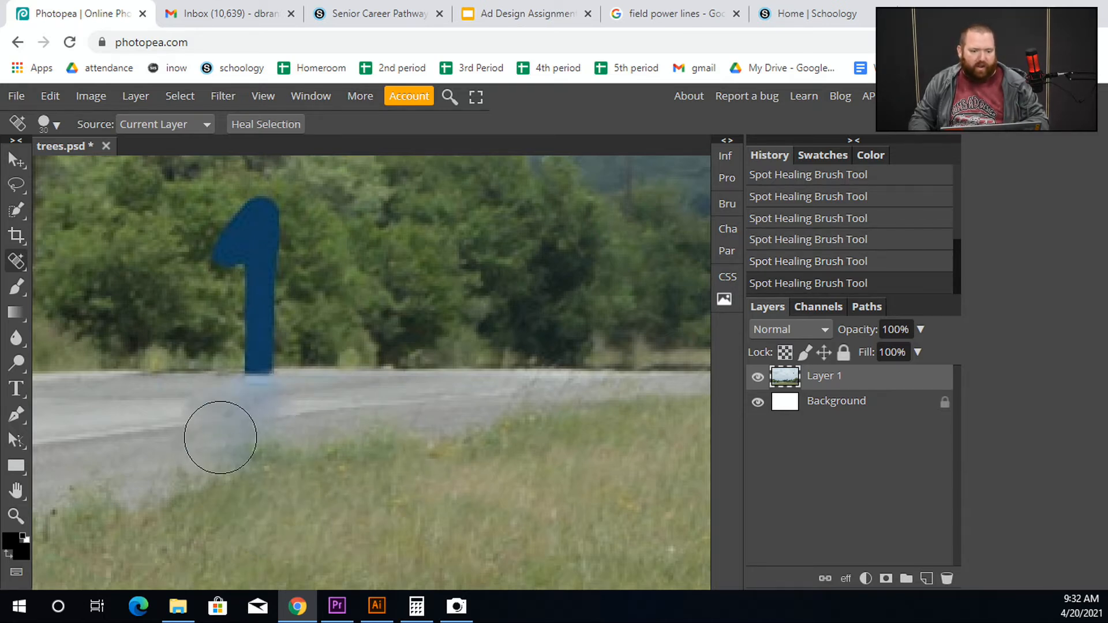
{"action": "key", "text": "ctrl+z"}
{"action": "key", "text": "ctrl+z"}
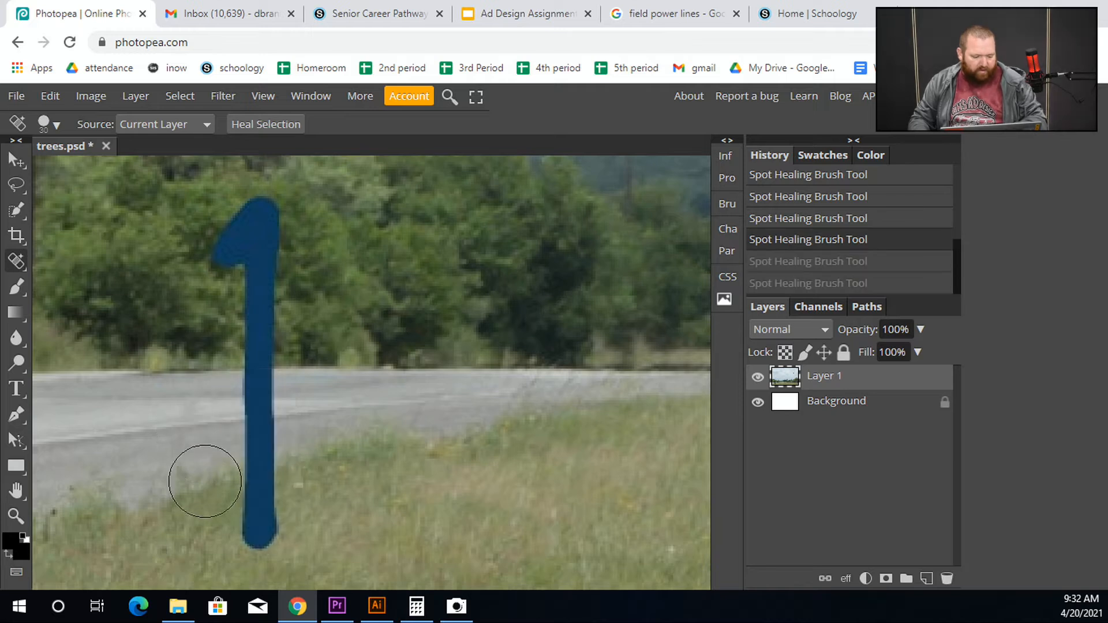
Set the brush size to 15 and heal the lower stem of the blue 1 over the road and grass
{"action": "key", "text": "bracketleft"}
{"action": "key", "text": "bracketleft"}
{"action": "key", "text": "bracketleft"}
{"action": "mouse_move", "coordinate": [258, 390]}
{"action": "left_mouse_down"}
{"action": "mouse_move", "coordinate": [249, 378]}
{"action": "mouse_move", "coordinate": [262, 381]}
{"action": "mouse_move", "coordinate": [254, 433]}
{"action": "mouse_move", "coordinate": [270, 444]}
{"action": "mouse_move", "coordinate": [267, 434]}
{"action": "left_mouse_up"}
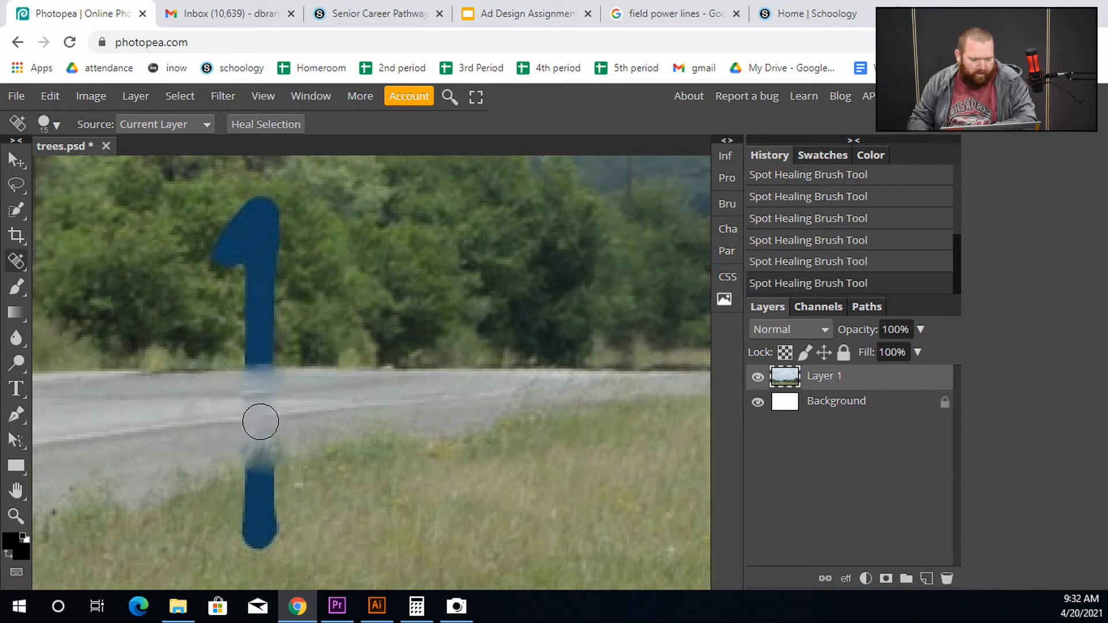
{"action": "mouse_move", "coordinate": [282, 484]}
{"action": "left_mouse_down"}
{"action": "mouse_move", "coordinate": [260, 486]}
{"action": "mouse_move", "coordinate": [253, 531]}
{"action": "mouse_move", "coordinate": [275, 509]}
{"action": "mouse_move", "coordinate": [260, 479]}
{"action": "mouse_move", "coordinate": [248, 485]}
{"action": "mouse_move", "coordinate": [265, 450]}
{"action": "left_mouse_up"}
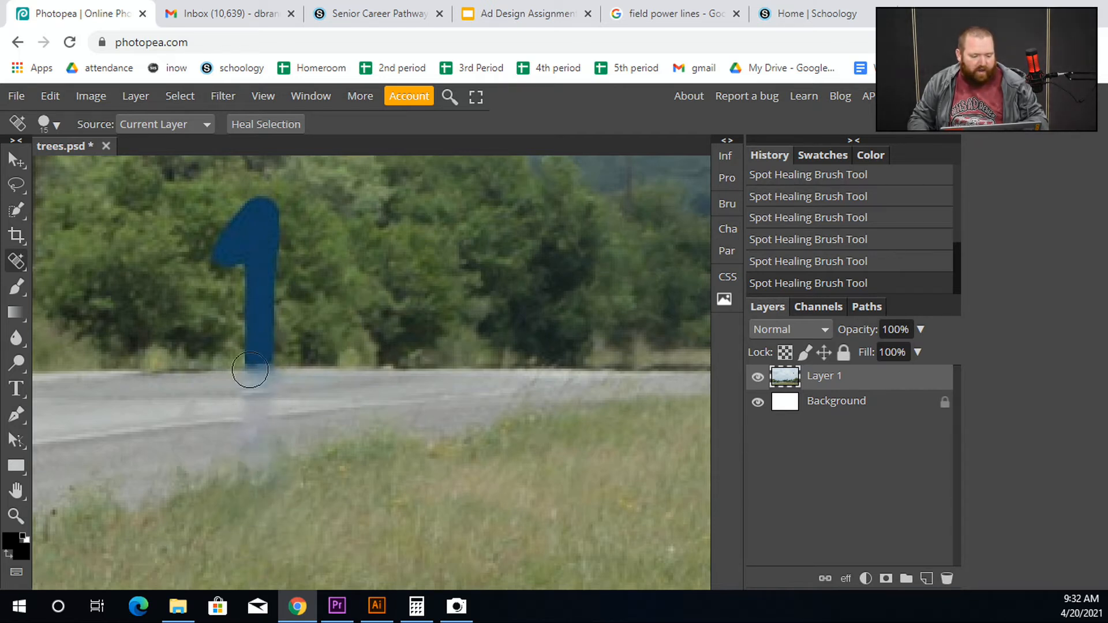
Heal the upper part of the blue 1 over the trees and the smudge along the road edge
{"action": "mouse_move", "coordinate": [251, 363]}
{"action": "left_mouse_down"}
{"action": "mouse_move", "coordinate": [275, 343]}
{"action": "mouse_move", "coordinate": [276, 312]}
{"action": "mouse_move", "coordinate": [277, 237]}
{"action": "mouse_move", "coordinate": [260, 216]}
{"action": "mouse_move", "coordinate": [282, 204]}
{"action": "mouse_move", "coordinate": [250, 207]}
{"action": "mouse_move", "coordinate": [223, 269]}
{"action": "mouse_move", "coordinate": [274, 228]}
{"action": "mouse_move", "coordinate": [234, 283]}
{"action": "mouse_move", "coordinate": [275, 275]}
{"action": "mouse_move", "coordinate": [229, 325]}
{"action": "mouse_move", "coordinate": [253, 332]}
{"action": "mouse_move", "coordinate": [293, 309]}
{"action": "mouse_move", "coordinate": [260, 303]}
{"action": "mouse_move", "coordinate": [340, 300]}
{"action": "left_mouse_up"}
{"action": "mouse_move", "coordinate": [254, 335]}
{"action": "left_mouse_down"}
{"action": "mouse_move", "coordinate": [228, 330]}
{"action": "mouse_move", "coordinate": [308, 350]}
{"action": "left_mouse_up"}
{"action": "mouse_move", "coordinate": [228, 377]}
{"action": "left_mouse_down"}
{"action": "mouse_move", "coordinate": [254, 389]}
{"action": "mouse_move", "coordinate": [291, 381]}
{"action": "left_mouse_up"}
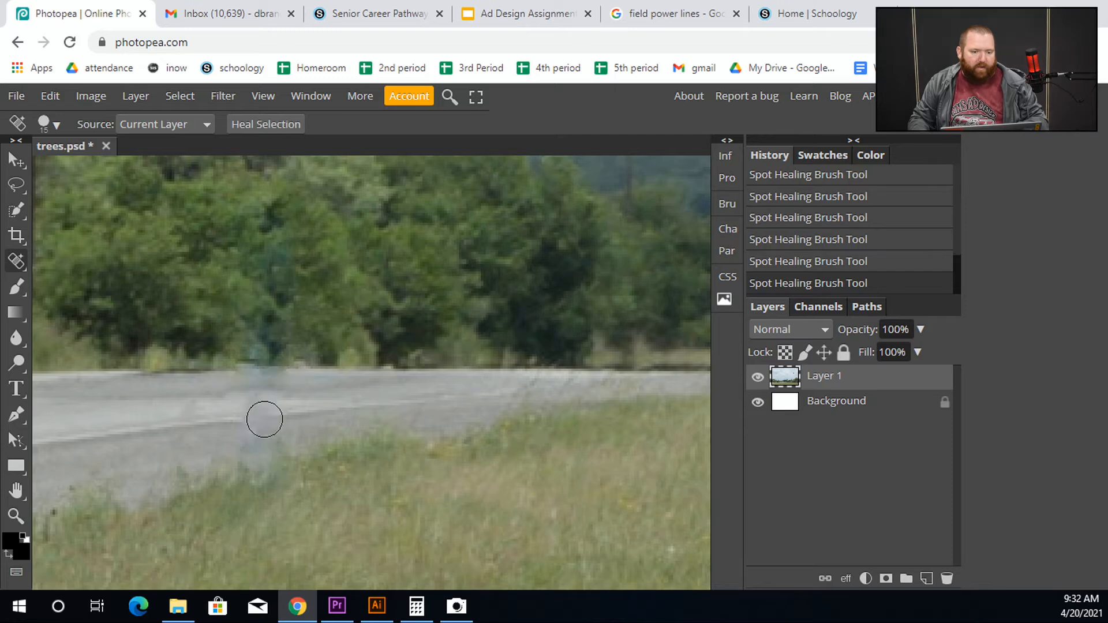
{"action": "scroll", "coordinate": [272, 470], "scroll_direction": "down", "scroll_amount": 3}
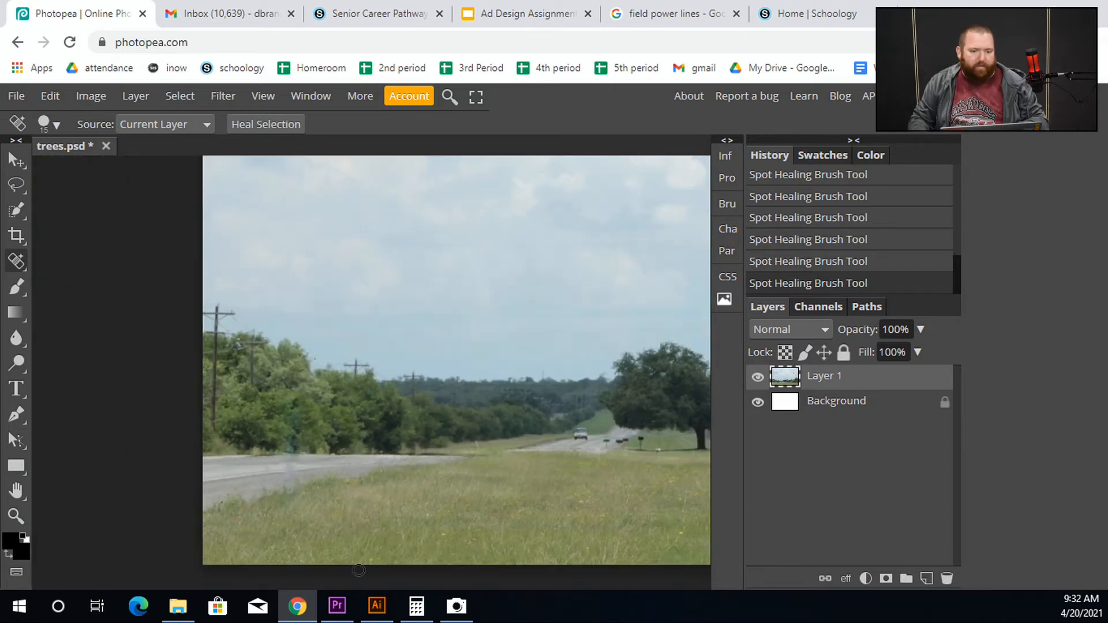
{"action": "scroll", "coordinate": [406, 534], "scroll_direction": "down", "scroll_amount": 2}
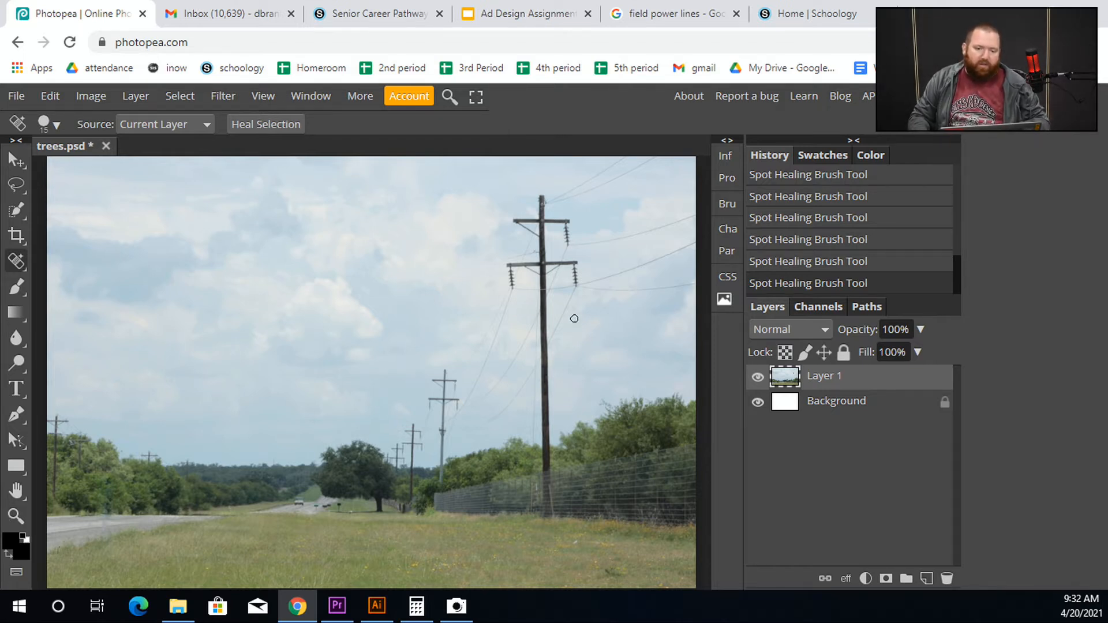
Try to remove the top of the tall utility pole with the Spot Healing Brush at size 50
{"action": "scroll", "coordinate": [633, 305], "scroll_direction": "up", "scroll_amount": 3}
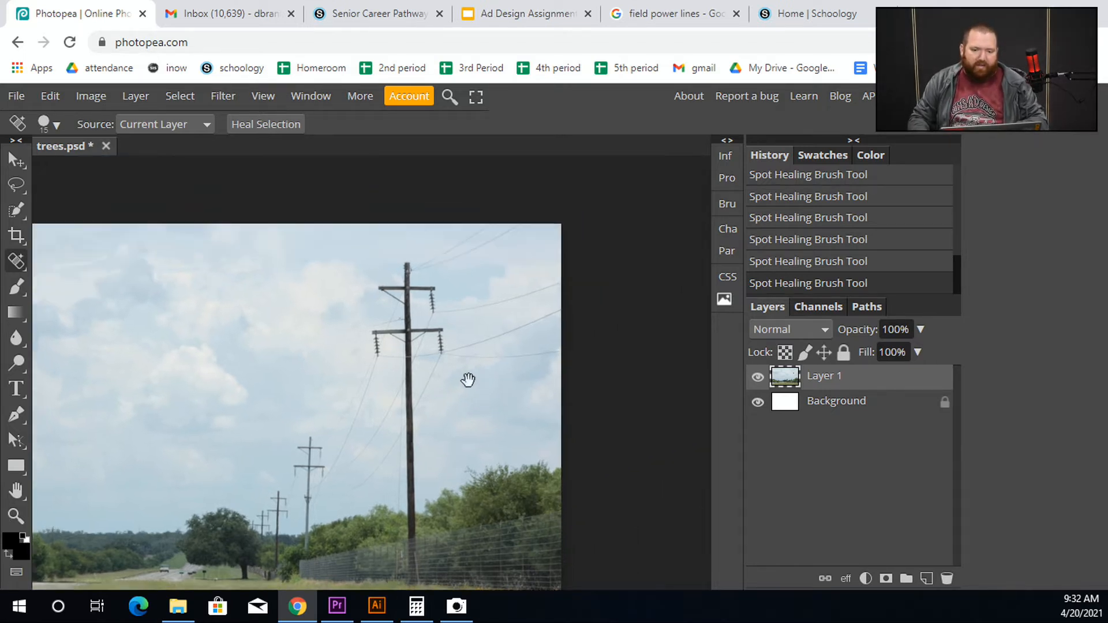
{"action": "mouse_move", "coordinate": [392, 364]}
{"action": "left_mouse_down"}
{"action": "mouse_move", "coordinate": [522, 368]}
{"action": "mouse_move", "coordinate": [468, 361]}
{"action": "mouse_move", "coordinate": [518, 352]}
{"action": "left_mouse_up"}
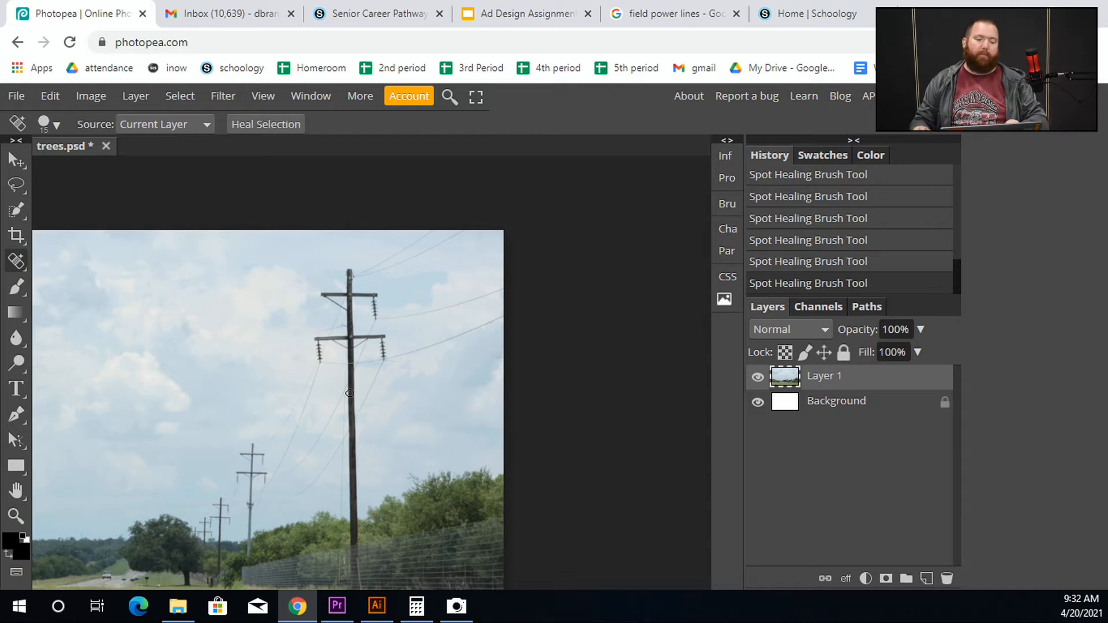
{"action": "key", "text": "bracketright"}
{"action": "key", "text": "bracketright"}
{"action": "key", "text": "bracketright"}
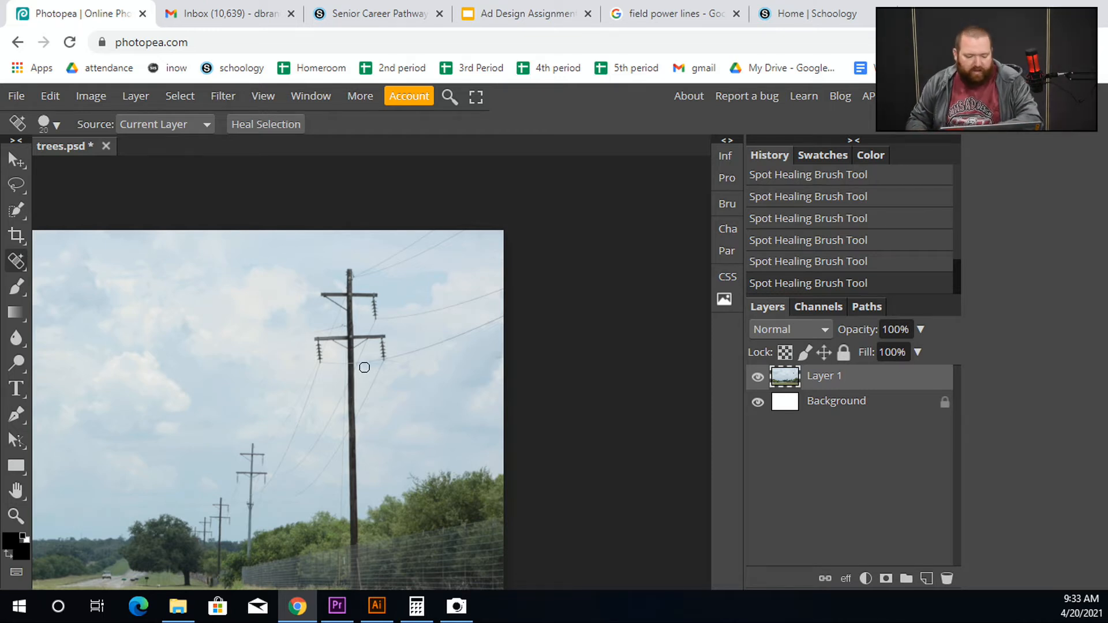
{"action": "key", "text": "bracketright"}
{"action": "left_click_drag", "start_coordinate": [349, 270], "coordinate": [350, 401]}
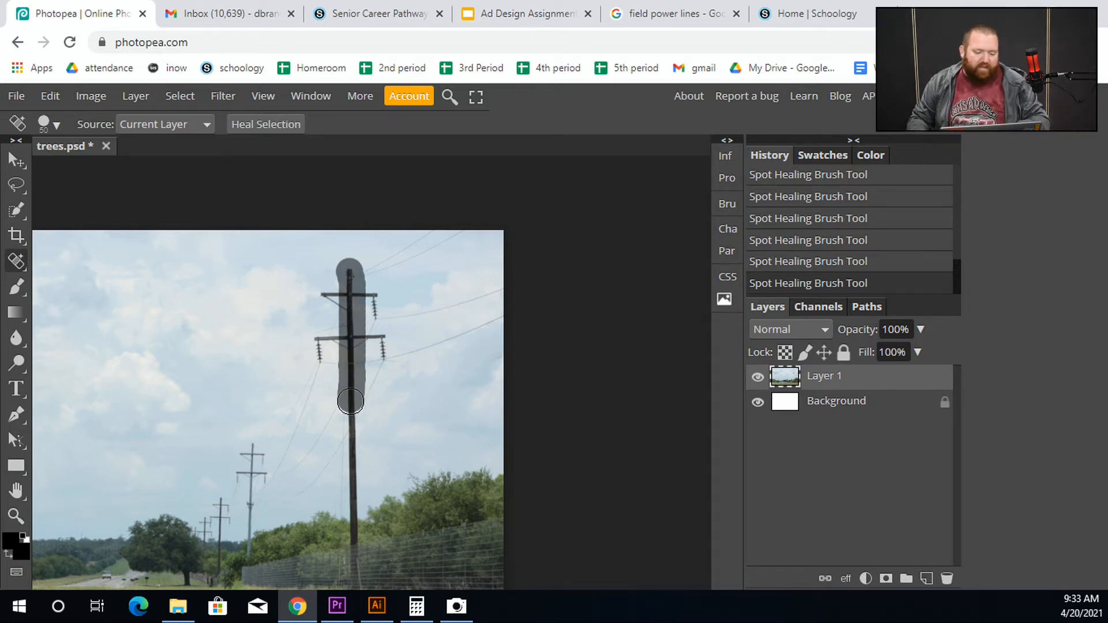
{"action": "left_click_drag", "start_coordinate": [350, 401], "coordinate": [350, 404]}
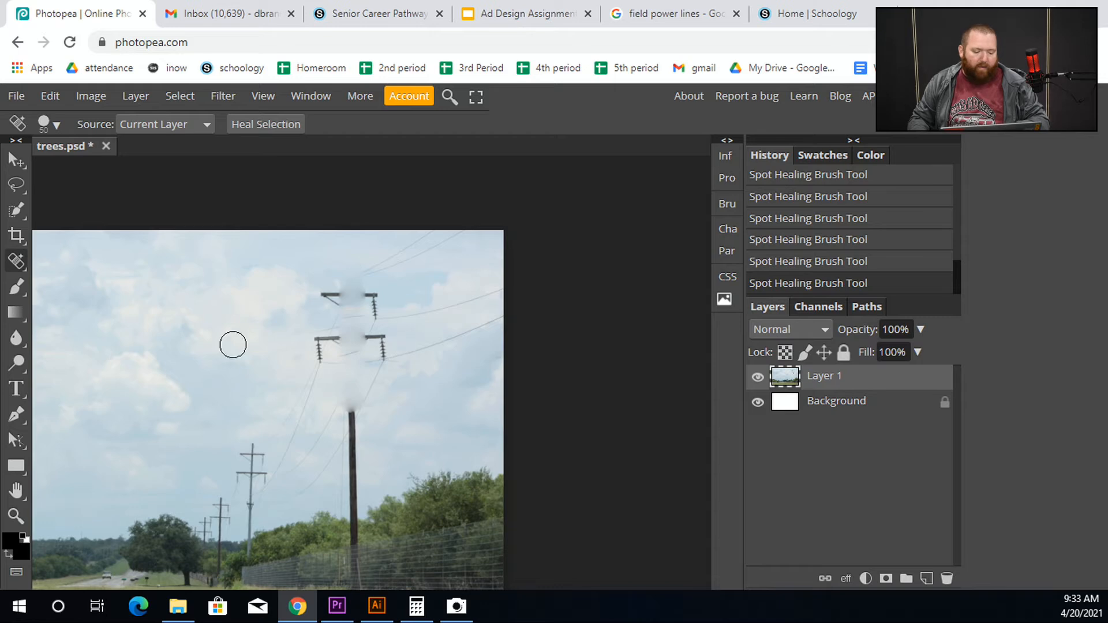
Try to heal the left half of the pole's lower crossarm, and undo both healing strokes on the pole
{"action": "mouse_move", "coordinate": [299, 344]}
{"action": "left_mouse_down"}
{"action": "mouse_move", "coordinate": [337, 339]}
{"action": "mouse_move", "coordinate": [268, 368]}
{"action": "left_mouse_up"}
{"action": "scroll", "coordinate": [362, 369], "scroll_direction": "up", "scroll_amount": 2}
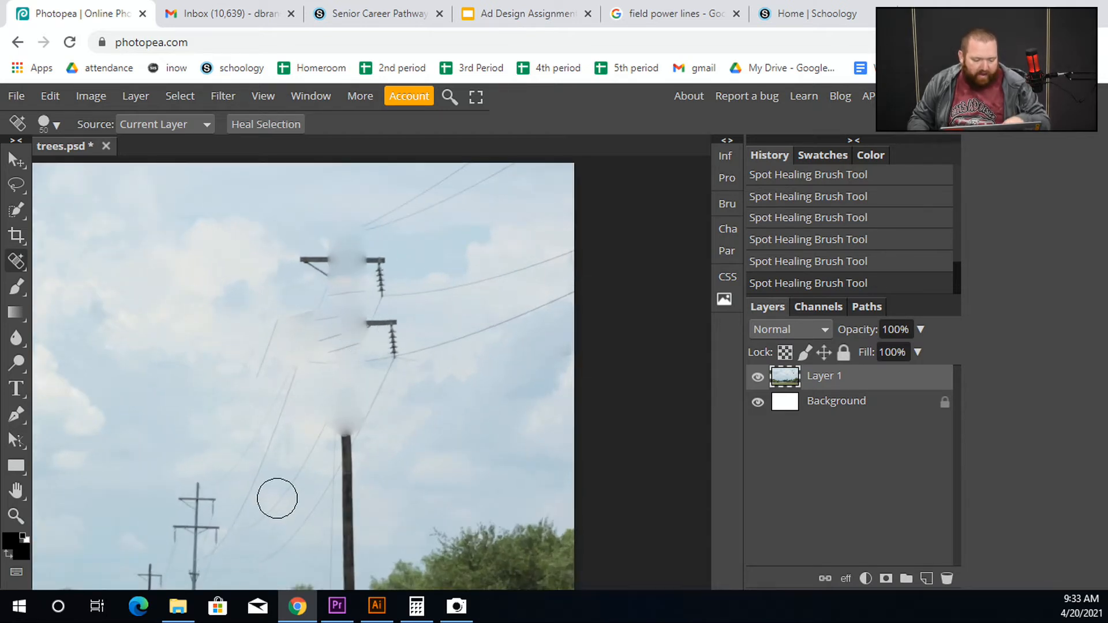
{"action": "scroll", "coordinate": [311, 323], "scroll_direction": "up", "scroll_amount": 3}
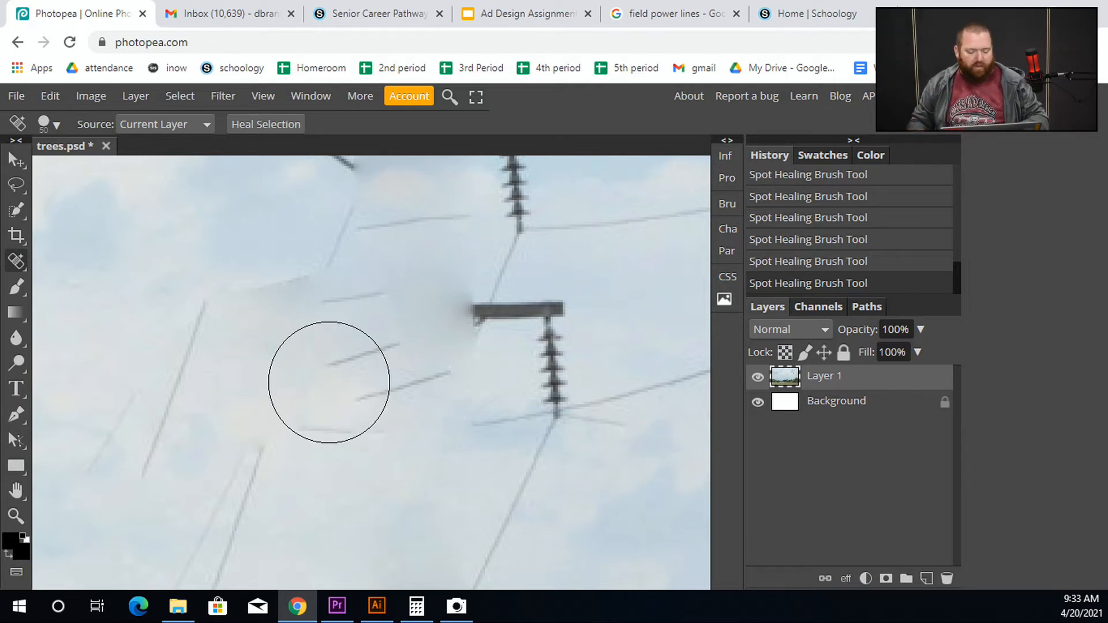
{"action": "key", "text": "ctrl+z"}
{"action": "key", "text": "ctrl+z"}
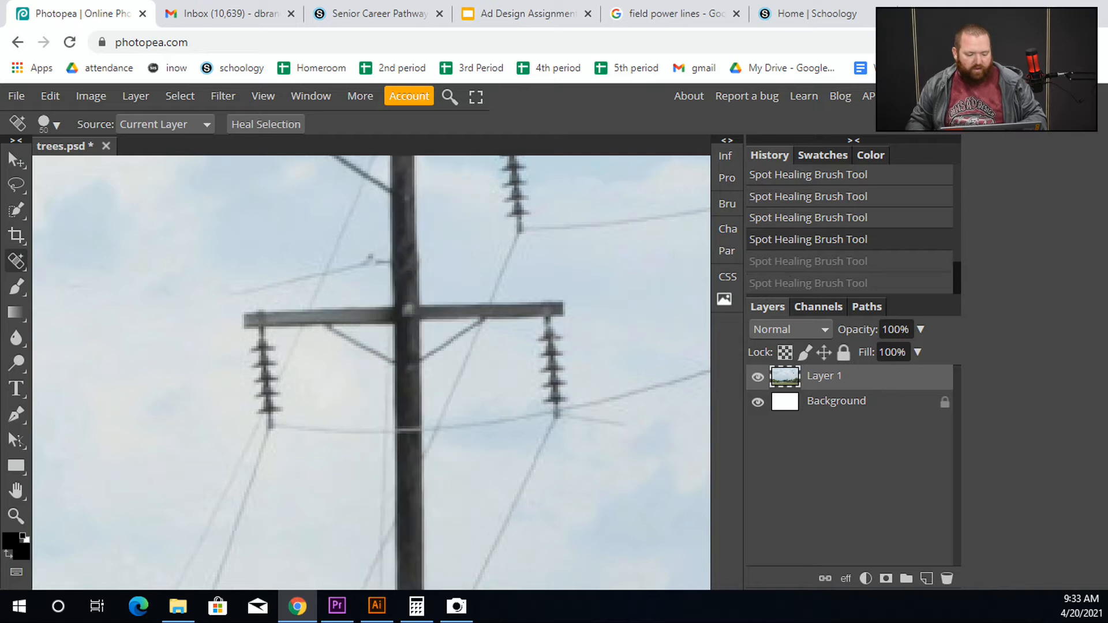
{"action": "scroll", "coordinate": [352, 398], "scroll_direction": "down", "scroll_amount": 3}
{"action": "key", "text": "ctrl+z"}
{"action": "key", "text": "ctrl+shift+z"}
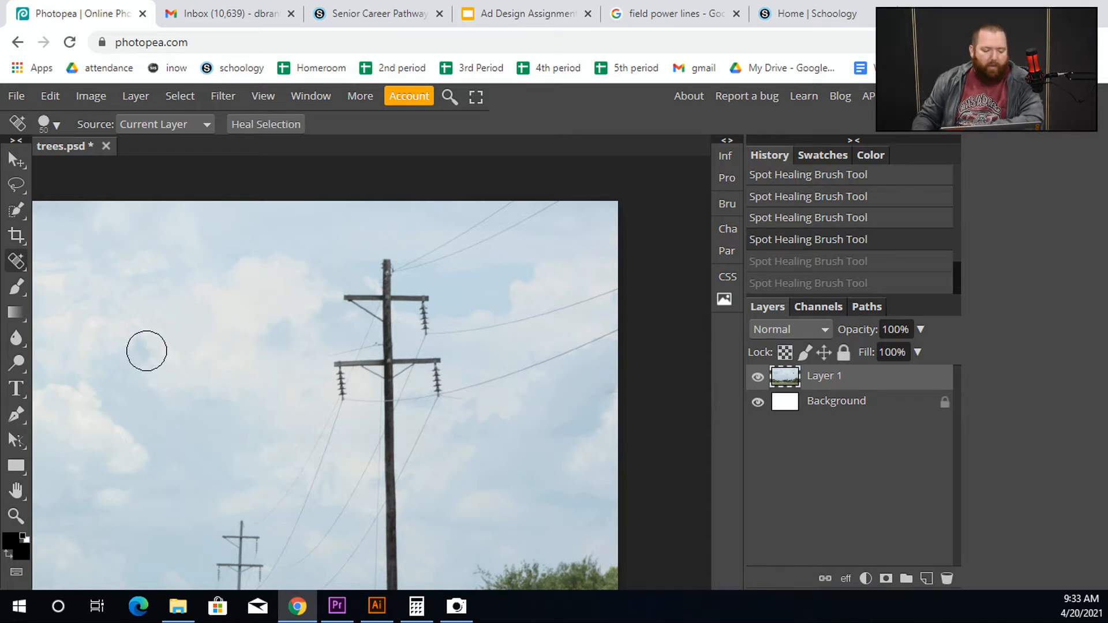
Patch the tall utility pole's top and both crossarms with cloudy sky from its left using the Patch Tool, and deselect
{"action": "right_click", "coordinate": [18, 263]}
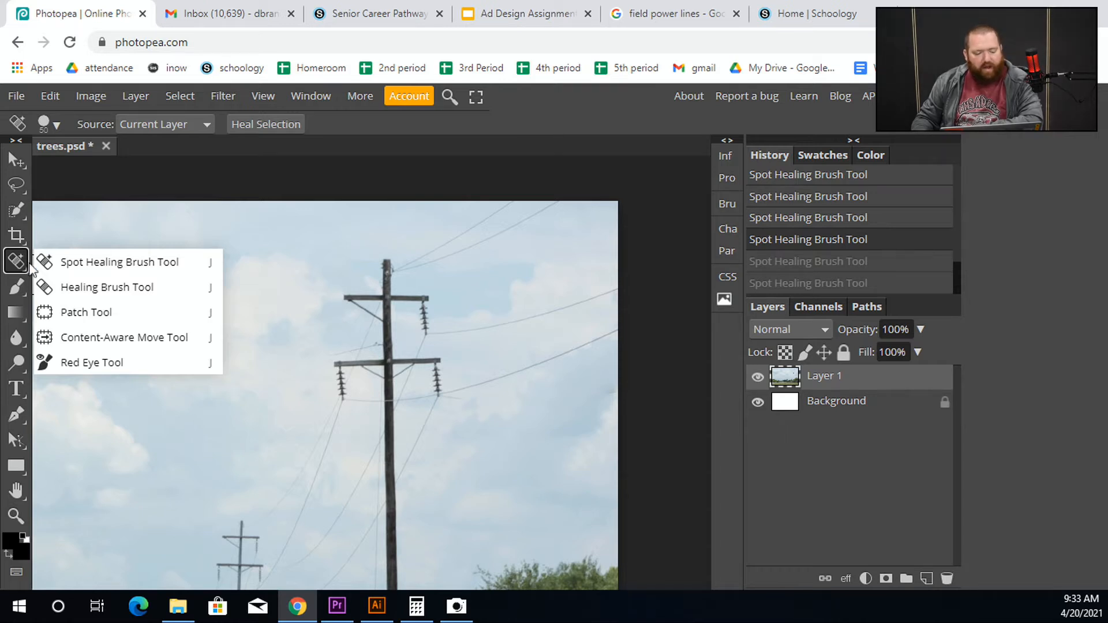
{"action": "left_click", "coordinate": [176, 317]}
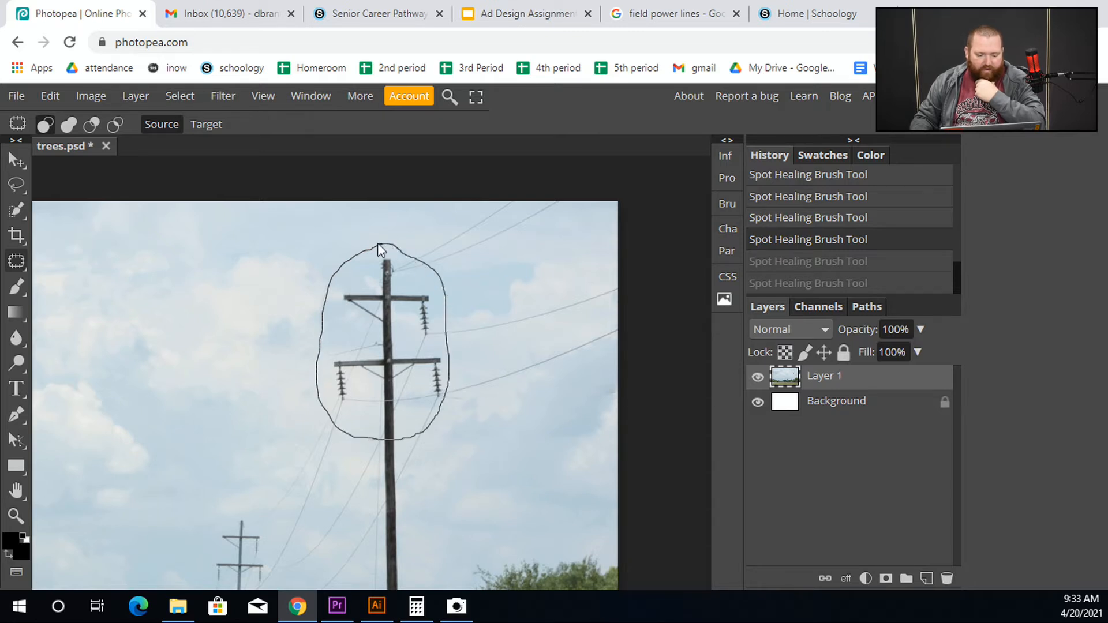
{"action": "left_click_drag", "start_coordinate": [377, 243], "coordinate": [378, 244]}
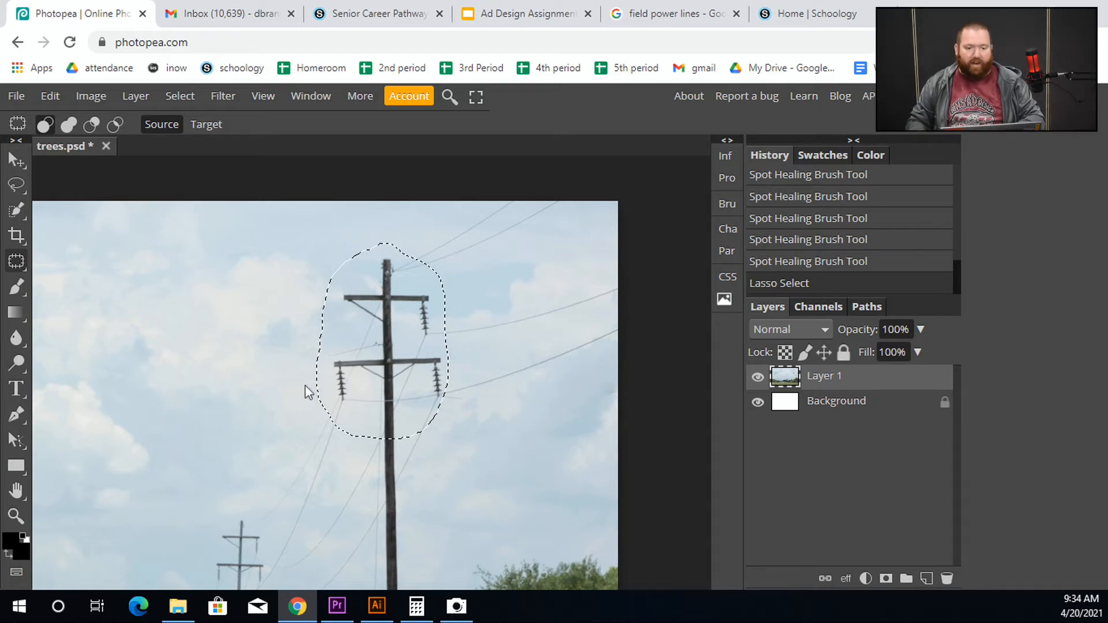
{"action": "key", "text": "ctrl+0"}
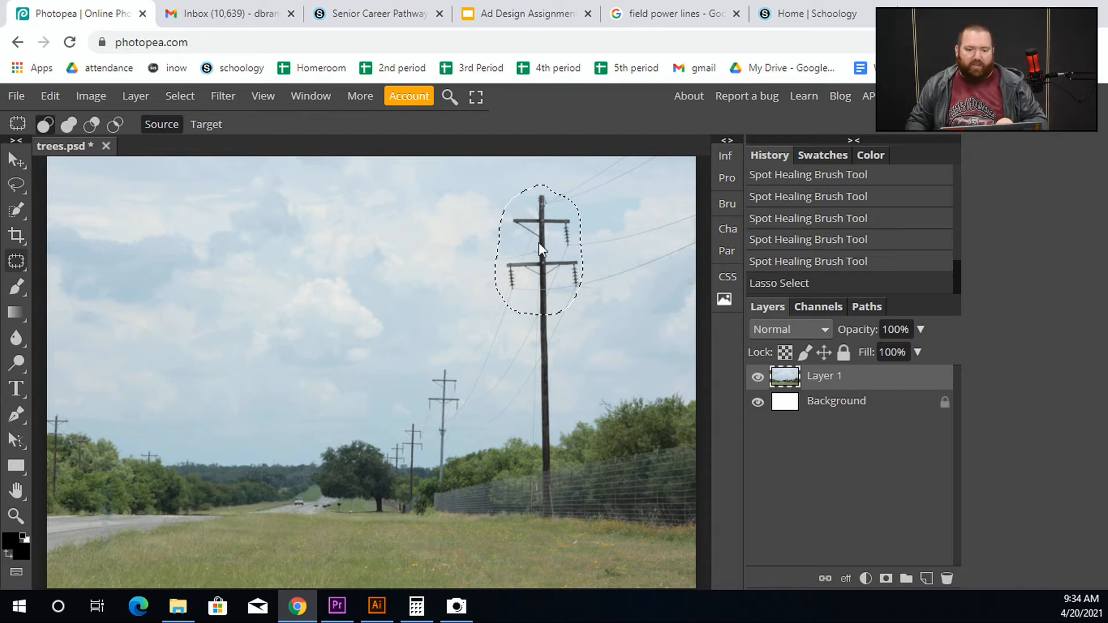
{"action": "mouse_move", "coordinate": [538, 243]}
{"action": "left_mouse_down"}
{"action": "mouse_move", "coordinate": [423, 248]}
{"action": "mouse_move", "coordinate": [415, 218]}
{"action": "mouse_move", "coordinate": [471, 265]}
{"action": "mouse_move", "coordinate": [545, 258]}
{"action": "mouse_move", "coordinate": [427, 251]}
{"action": "mouse_move", "coordinate": [417, 247]}
{"action": "mouse_move", "coordinate": [425, 229]}
{"action": "left_mouse_up"}
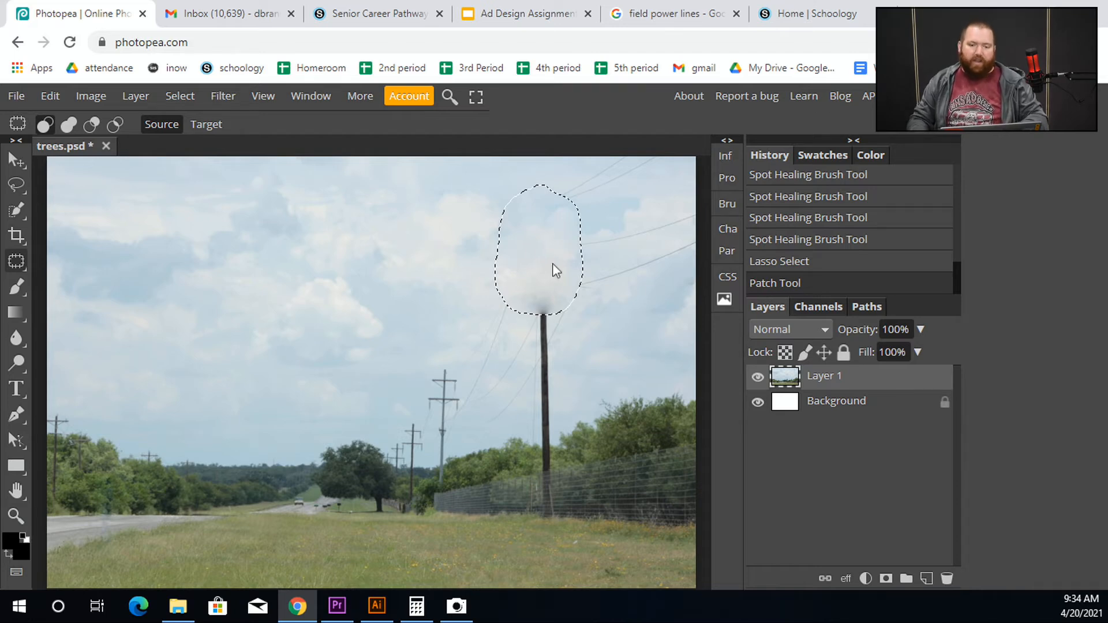
{"action": "scroll", "coordinate": [555, 319], "scroll_direction": "up", "scroll_amount": 3}
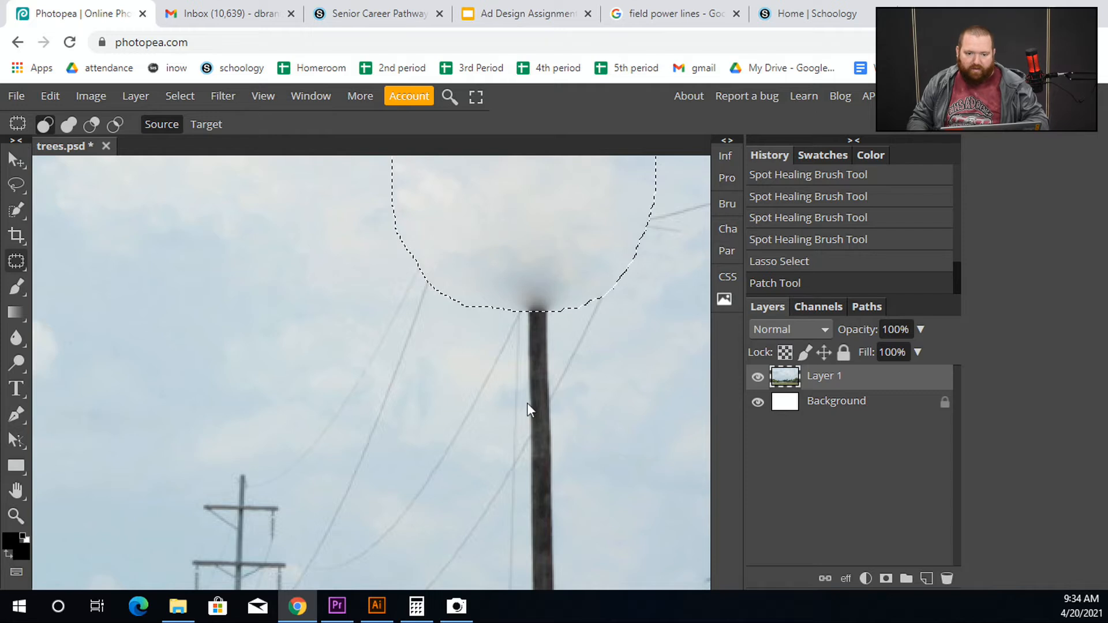
{"action": "scroll", "coordinate": [527, 403], "scroll_direction": "down", "scroll_amount": 3}
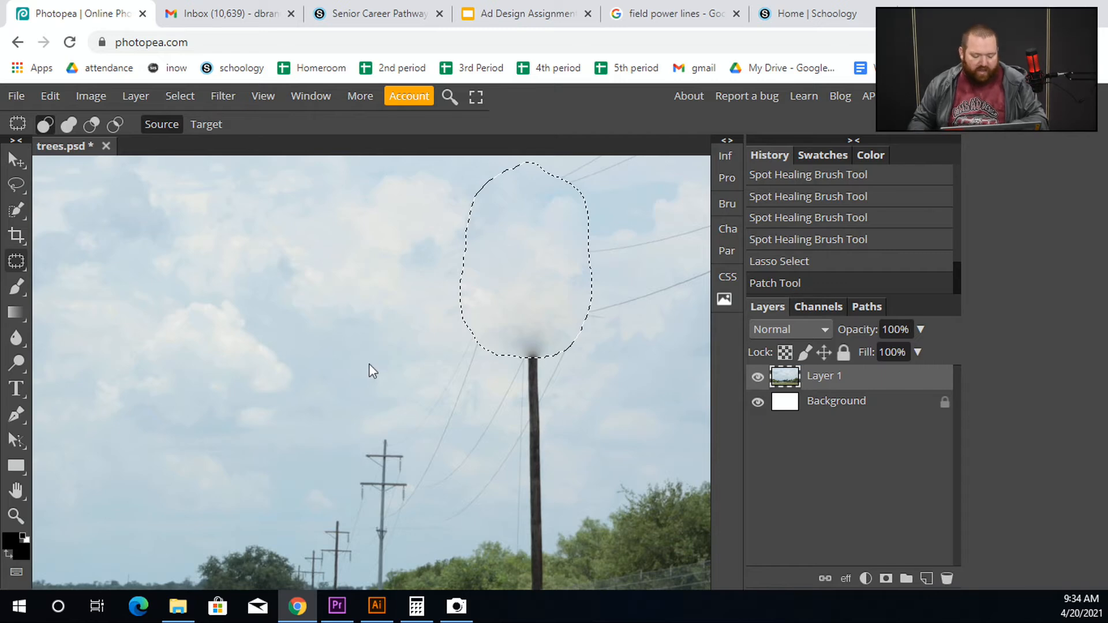
{"action": "key", "text": "ctrl+d"}
Patch the tall pole's middle section above the tree line with the sky just right of it, and deselect
{"action": "left_click_drag", "start_coordinate": [433, 484], "coordinate": [431, 406]}
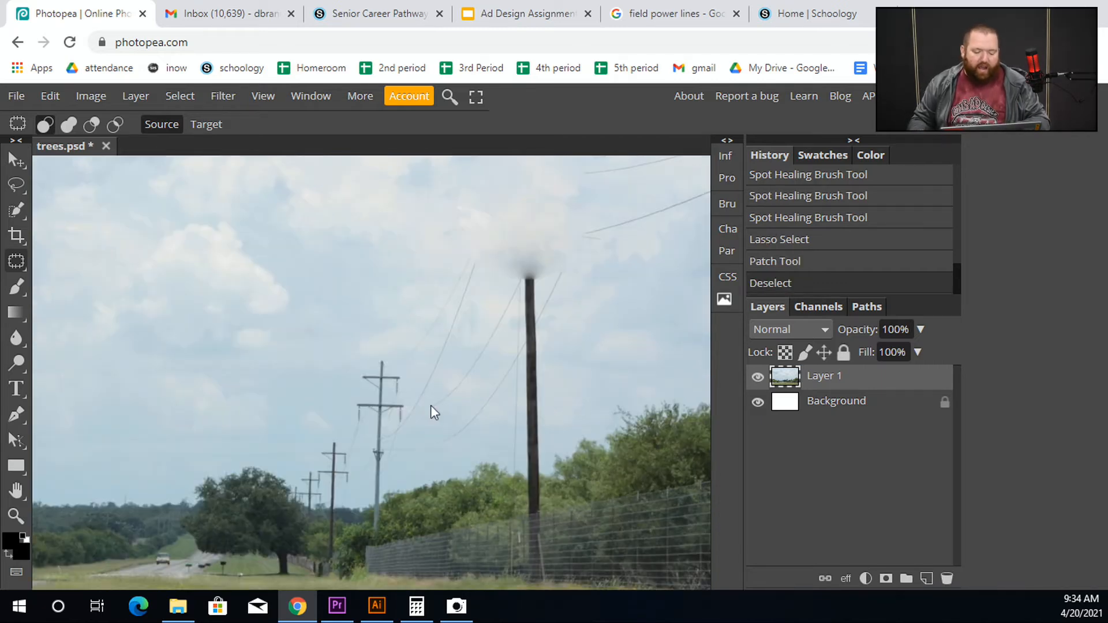
{"action": "key", "text": "ctrl+0"}
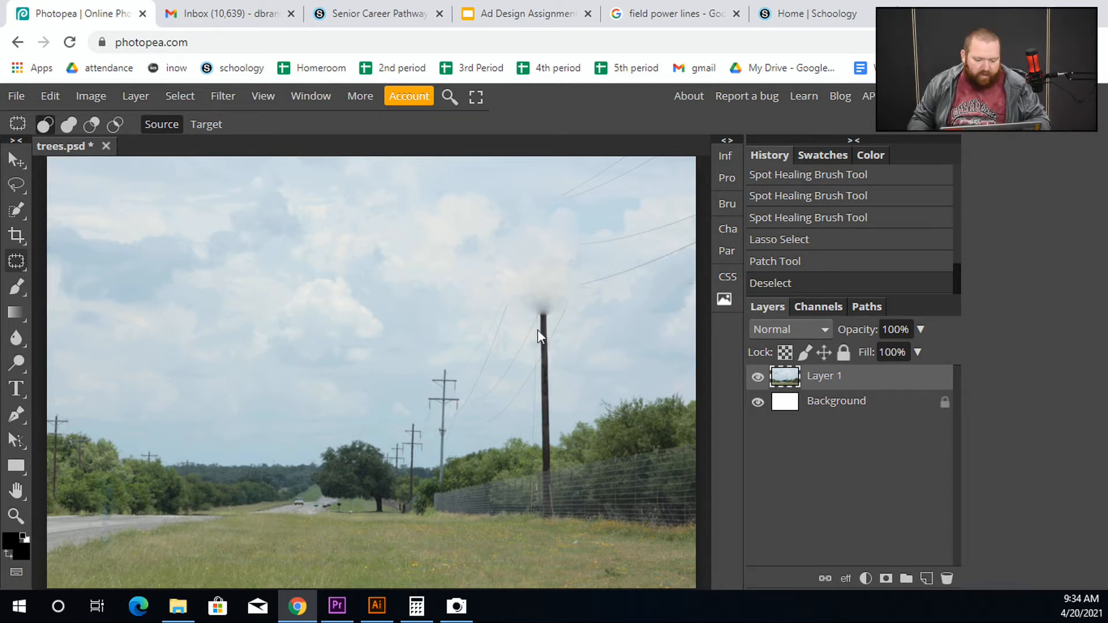
{"action": "left_click_drag", "start_coordinate": [538, 297], "coordinate": [528, 348]}
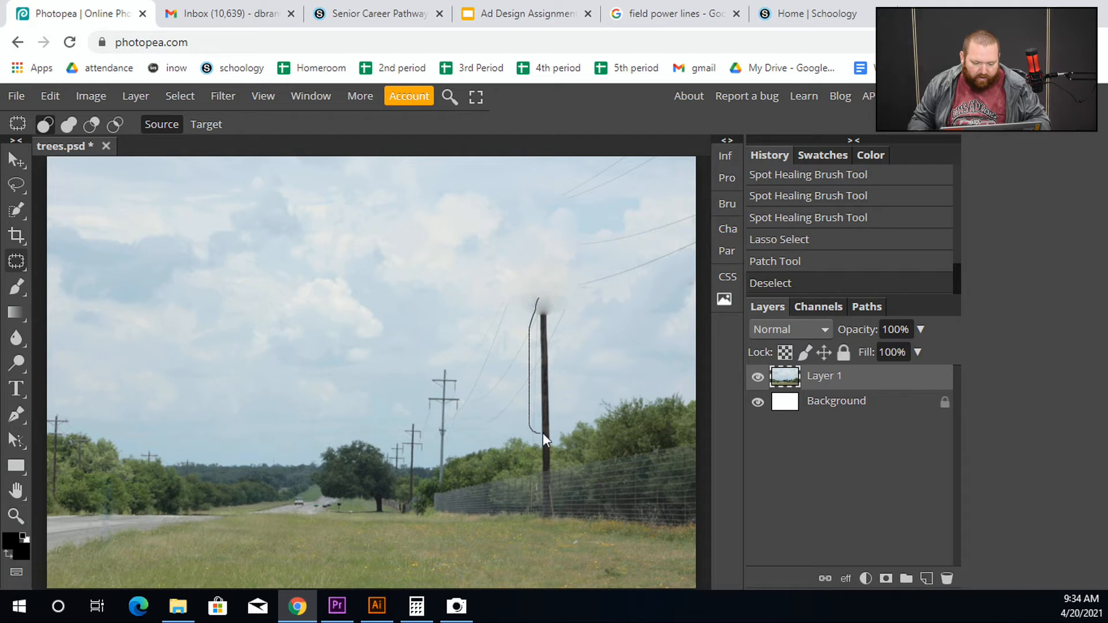
{"action": "left_click_drag", "start_coordinate": [548, 299], "coordinate": [542, 298]}
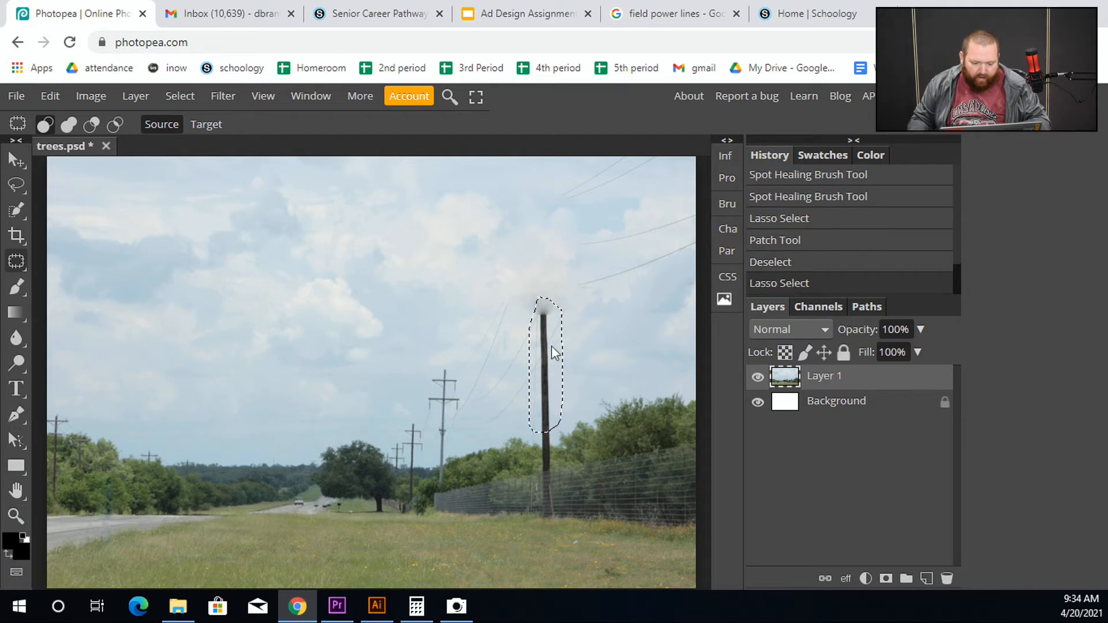
{"action": "mouse_move", "coordinate": [547, 362]}
{"action": "left_mouse_down"}
{"action": "mouse_move", "coordinate": [522, 355]}
{"action": "mouse_move", "coordinate": [588, 354]}
{"action": "left_mouse_up"}
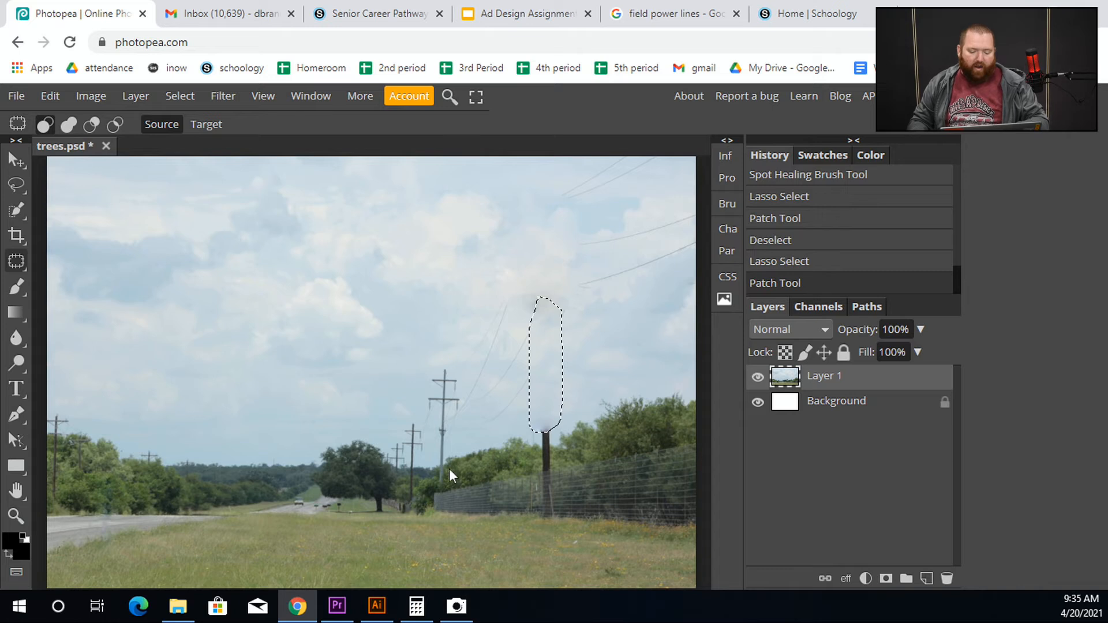
{"action": "left_click", "coordinate": [535, 476]}
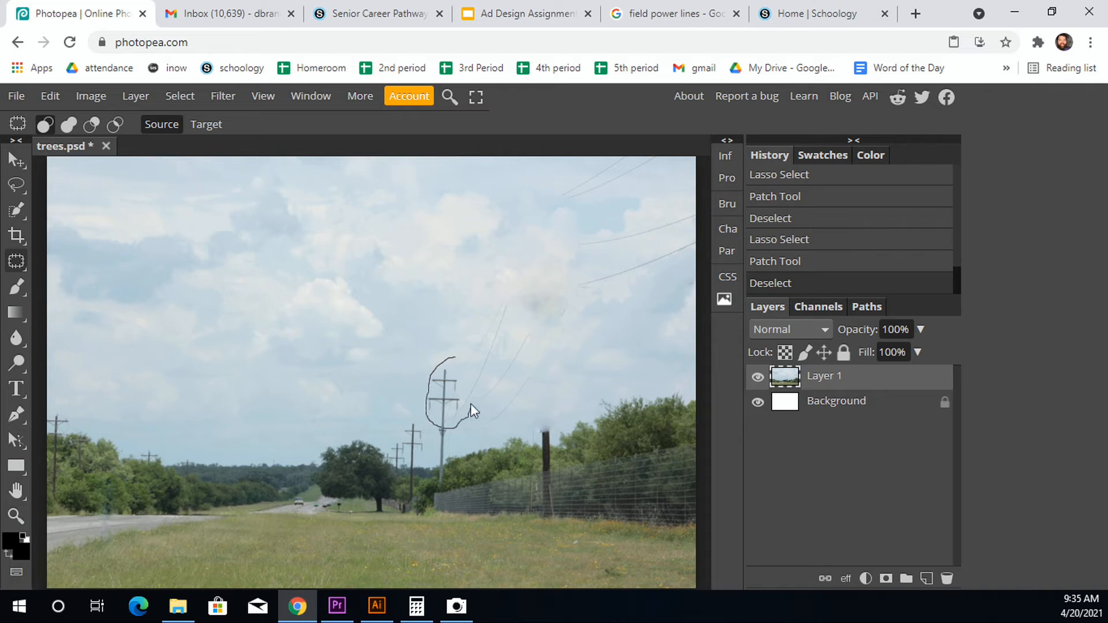
Patch the crossarms of the smaller pole with sky, and outline the tall pole's remaining stub in front of the trees
{"action": "left_click_drag", "start_coordinate": [452, 365], "coordinate": [432, 416]}
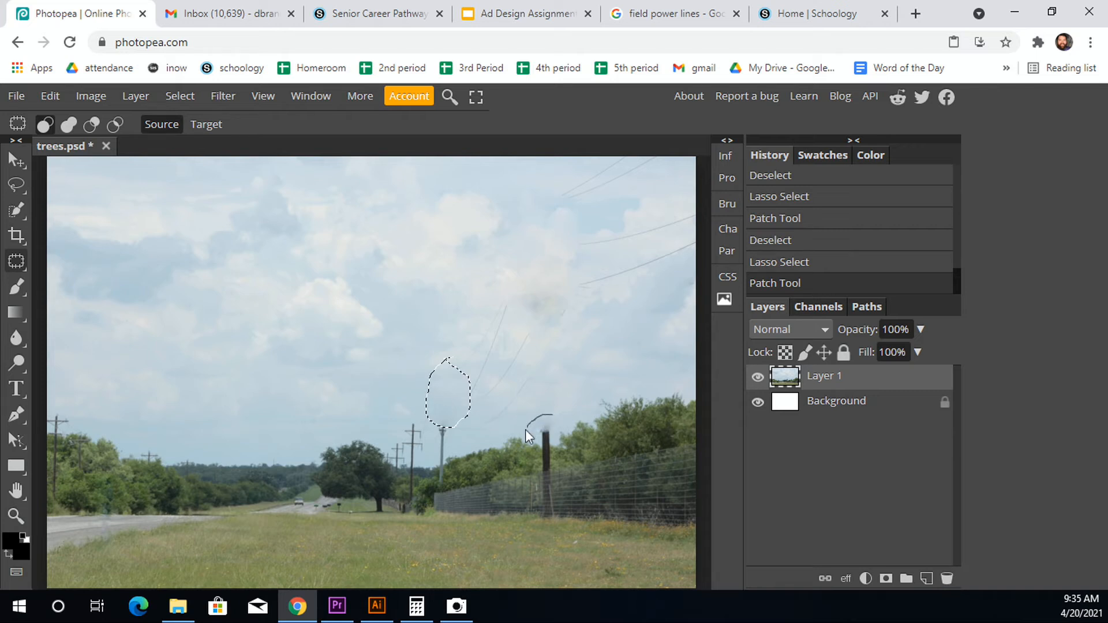
{"action": "left_click_drag", "start_coordinate": [559, 427], "coordinate": [558, 430]}
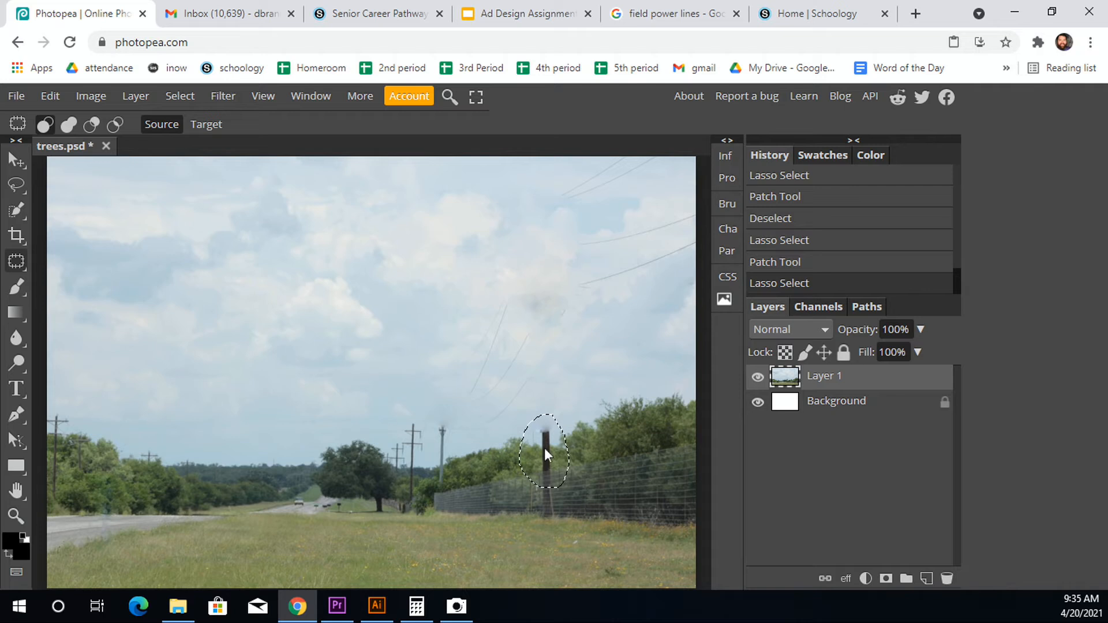
Try clearing everything outside the pole stub by inverting the selection, undo the clearing and deselect
{"action": "left_click", "coordinate": [180, 97]}
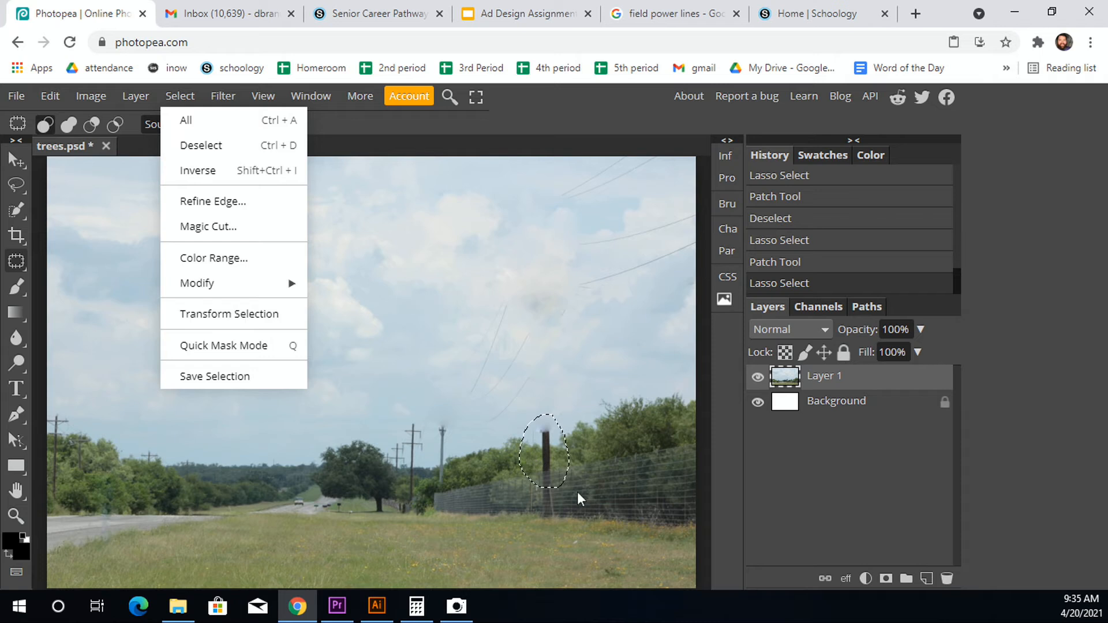
{"action": "left_click", "coordinate": [260, 171]}
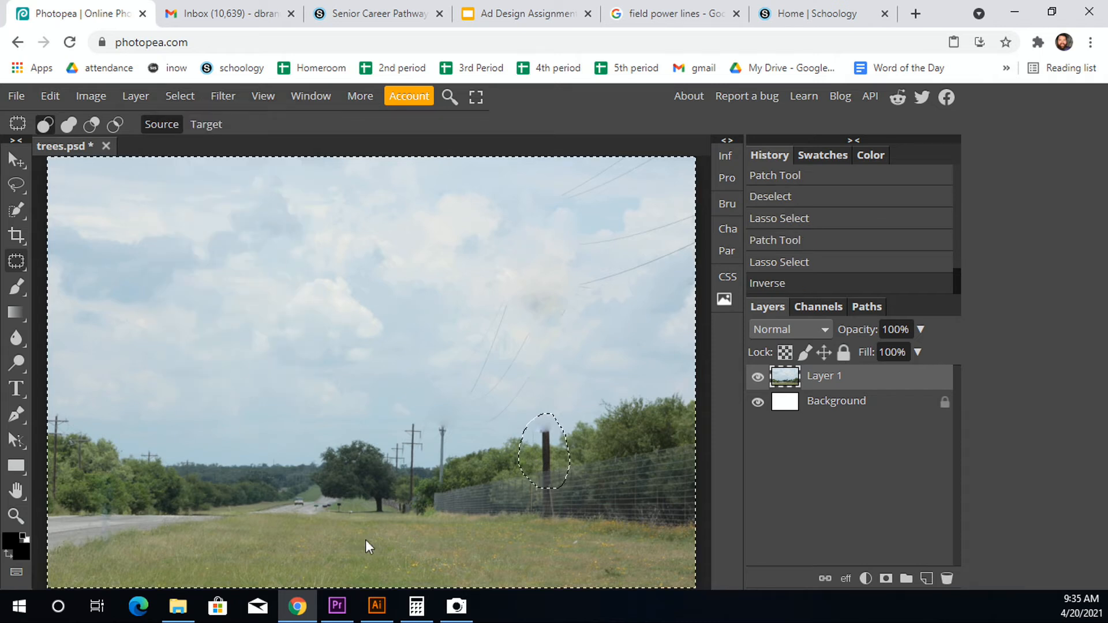
{"action": "key", "text": "Delete"}
{"action": "key", "text": "Delete"}
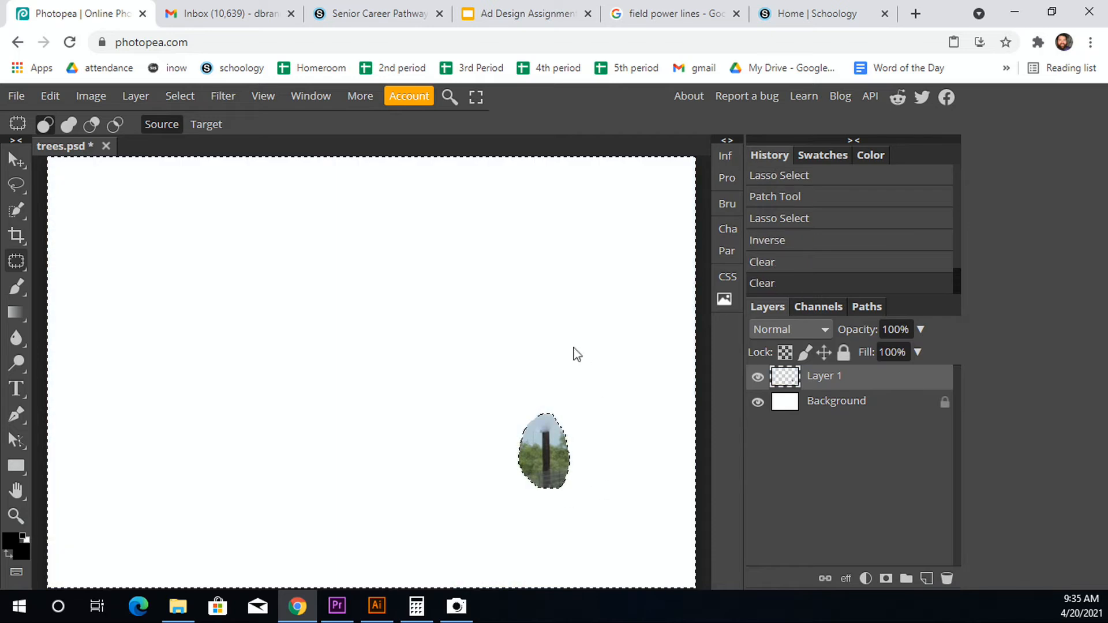
{"action": "key", "text": "ctrl+z"}
{"action": "key", "text": "ctrl+z"}
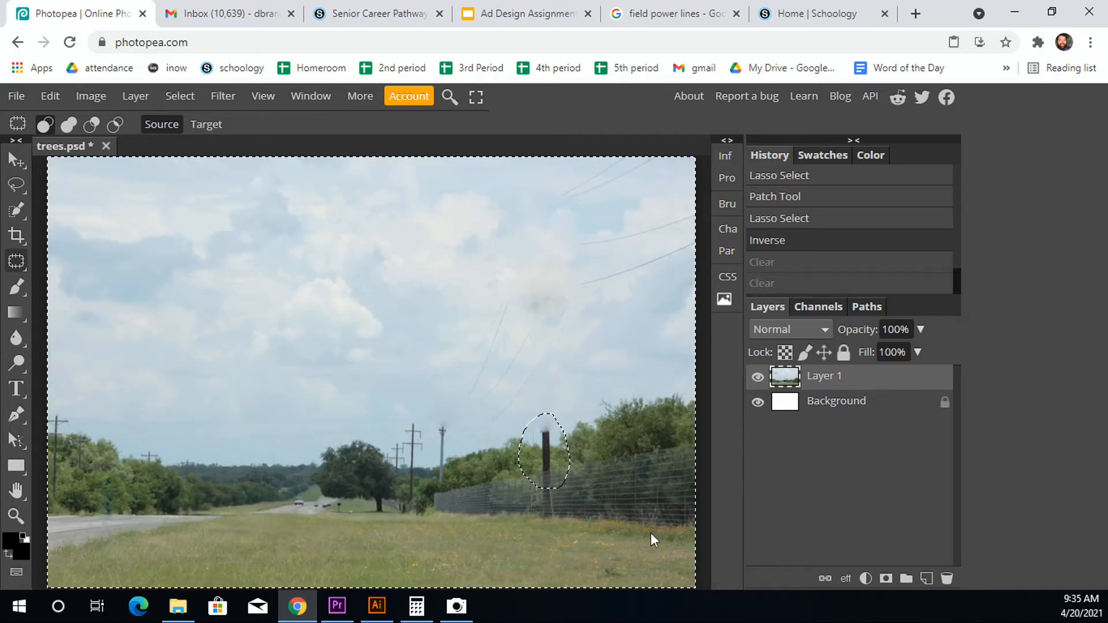
{"action": "key", "text": "ctrl+d"}
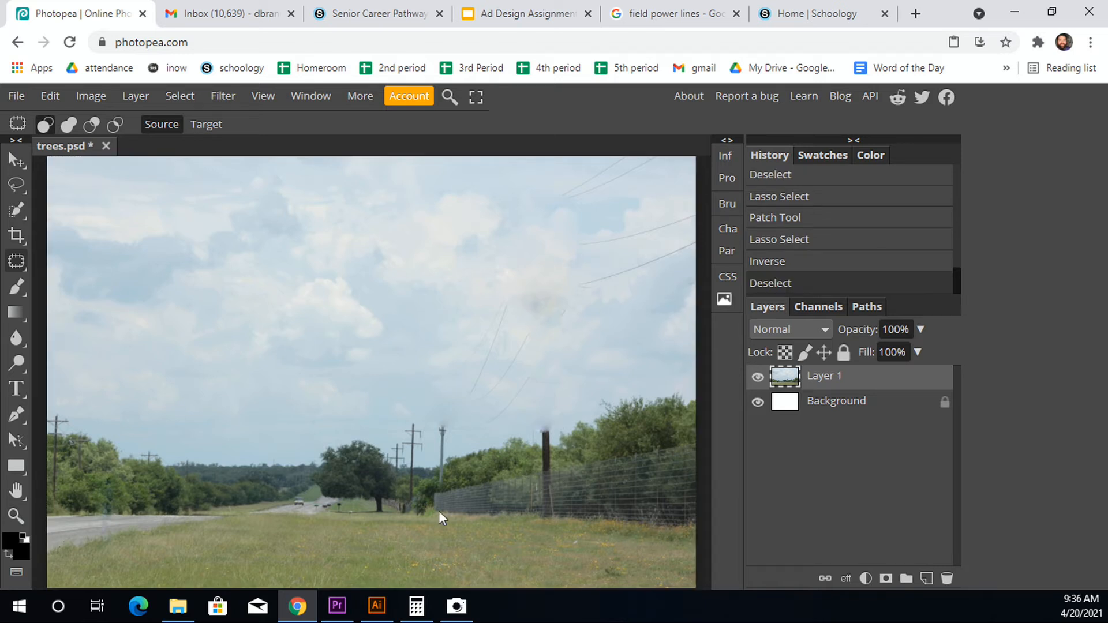
Undo the patching and healing edits back to the photo with the blue 1 and the utility poles
{"action": "right_click", "coordinate": [18, 263]}
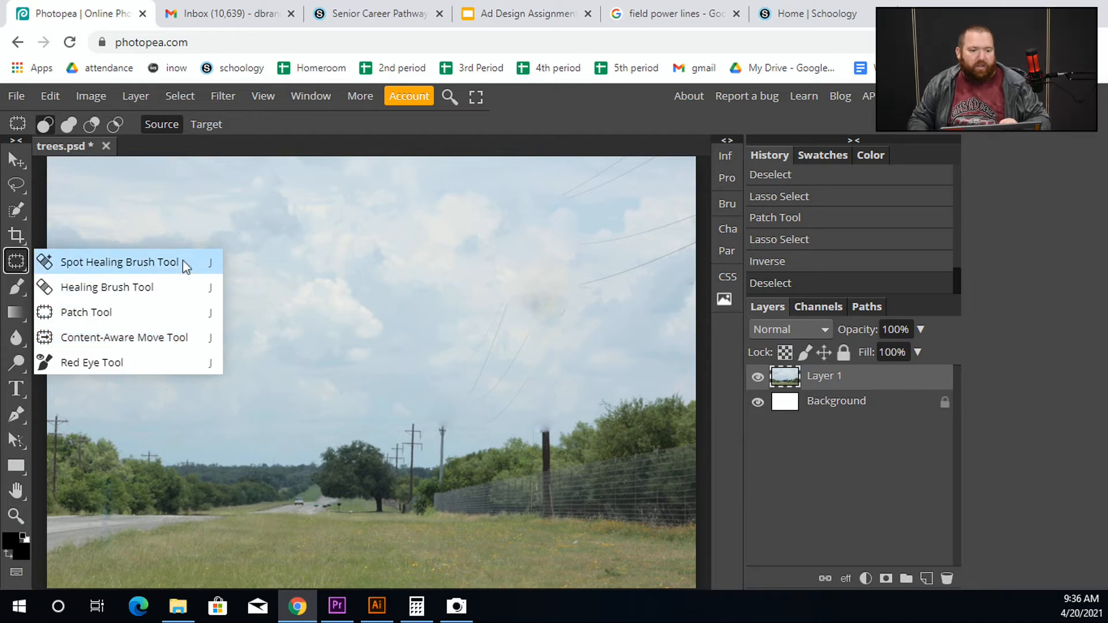
{"action": "left_click", "coordinate": [16, 160]}
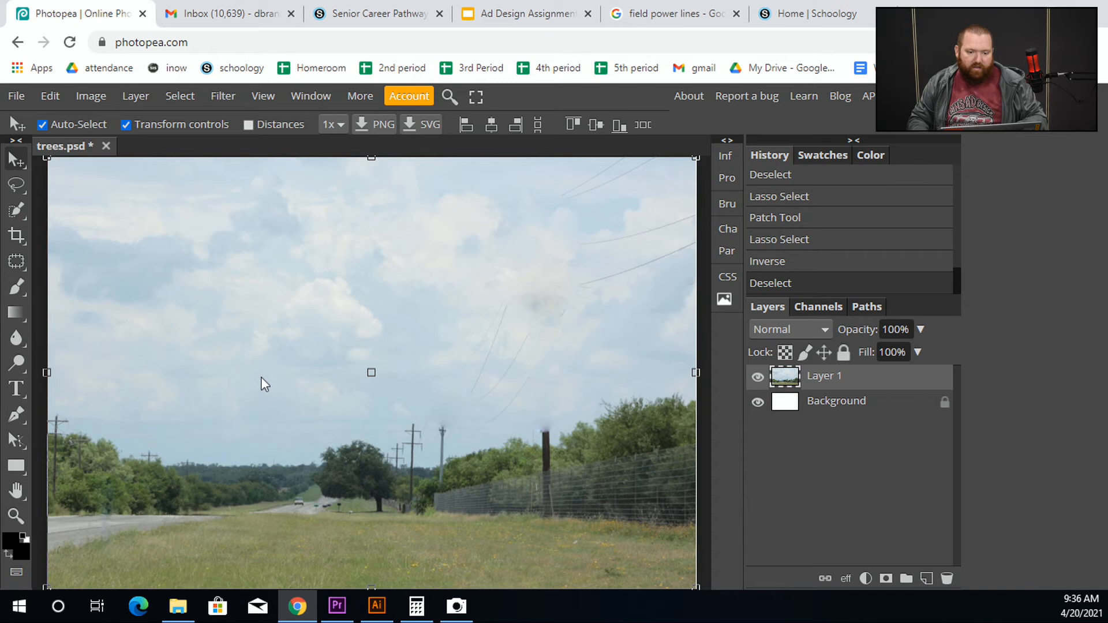
{"action": "key", "text": "ctrl+minus"}
{"action": "key", "text": "ctrl+z"}
{"action": "key", "text": "ctrl+z"}
{"action": "key", "text": "ctrl+z"}
{"action": "key", "text": "ctrl+z"}
{"action": "key", "text": "ctrl+z"}
{"action": "key", "text": "ctrl+z"}
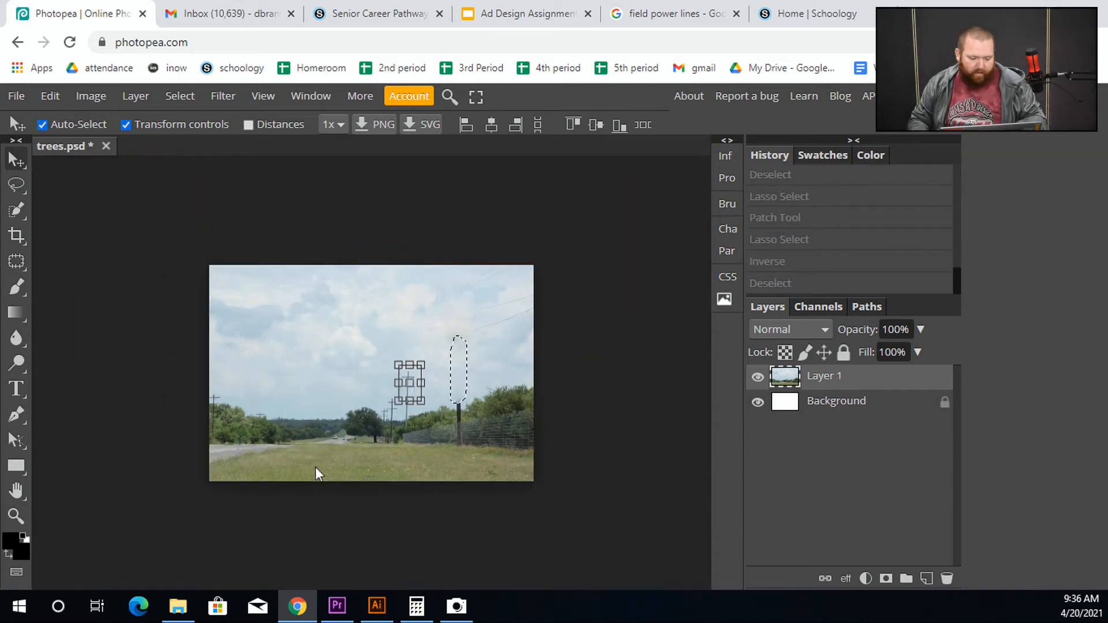
{"action": "key", "text": "ctrl+z"}
{"action": "key", "text": "ctrl+z"}
{"action": "key", "text": "ctrl+z"}
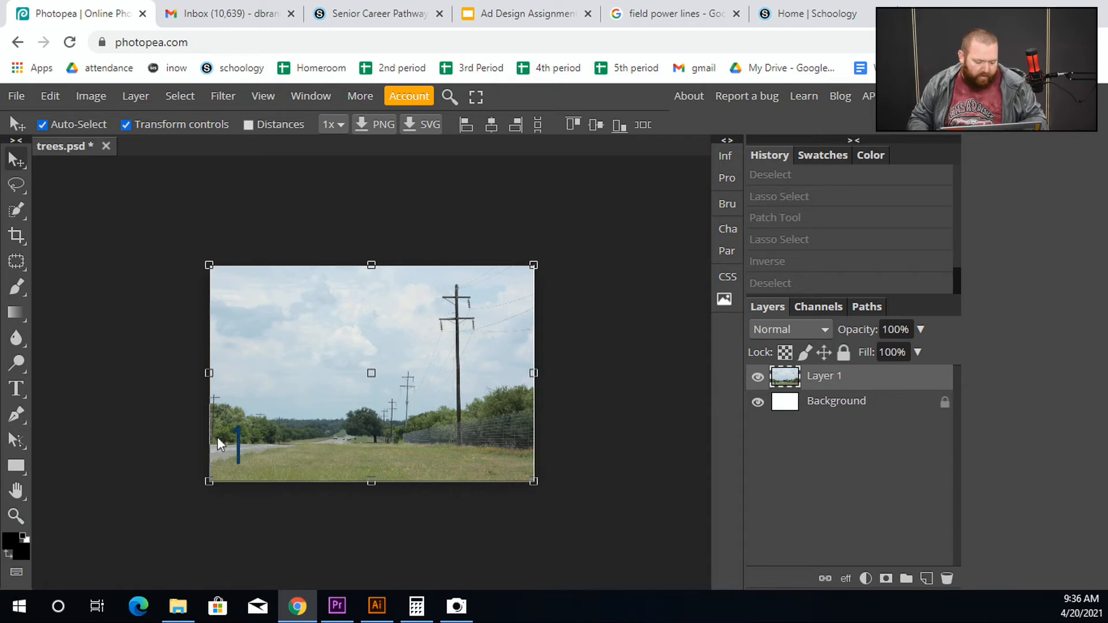
Outline the blue 1 with the Content-Aware Move Tool and move it right along the road
{"action": "scroll", "coordinate": [217, 437], "scroll_direction": "up", "scroll_amount": 3}
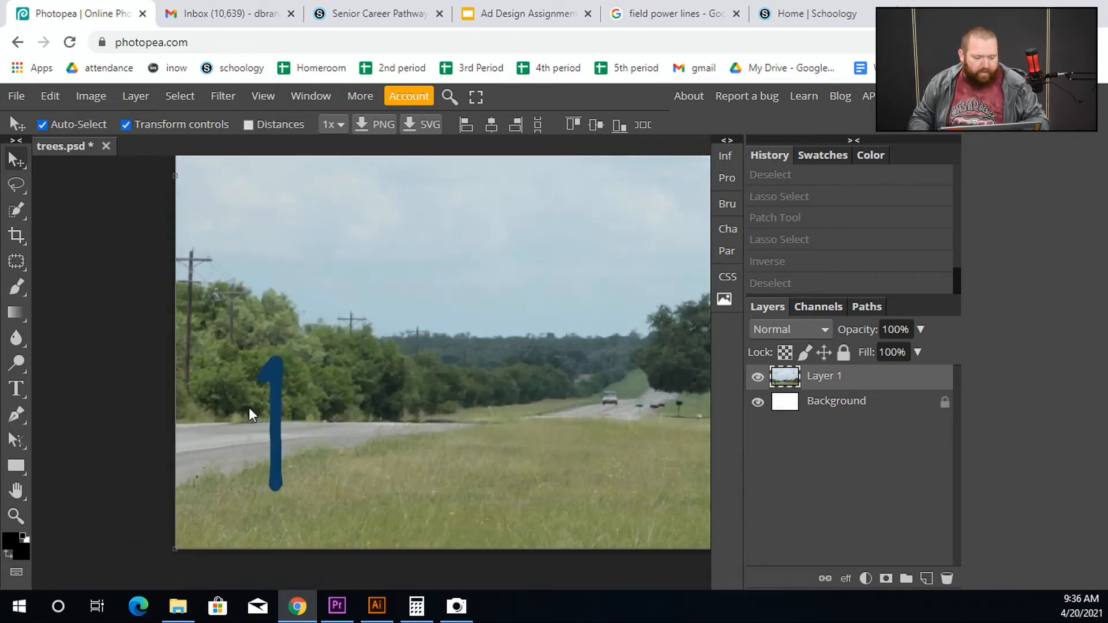
{"action": "scroll", "coordinate": [249, 409], "scroll_direction": "up", "scroll_amount": 1}
{"action": "scroll", "coordinate": [240, 424], "scroll_direction": "down", "scroll_amount": 3}
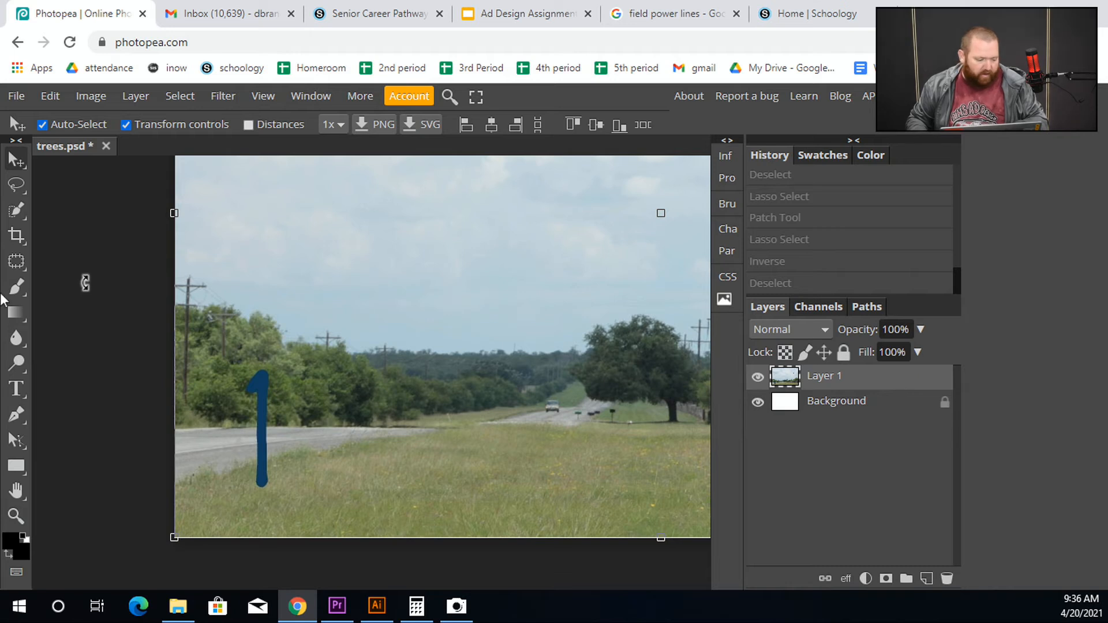
{"action": "right_click", "coordinate": [16, 261]}
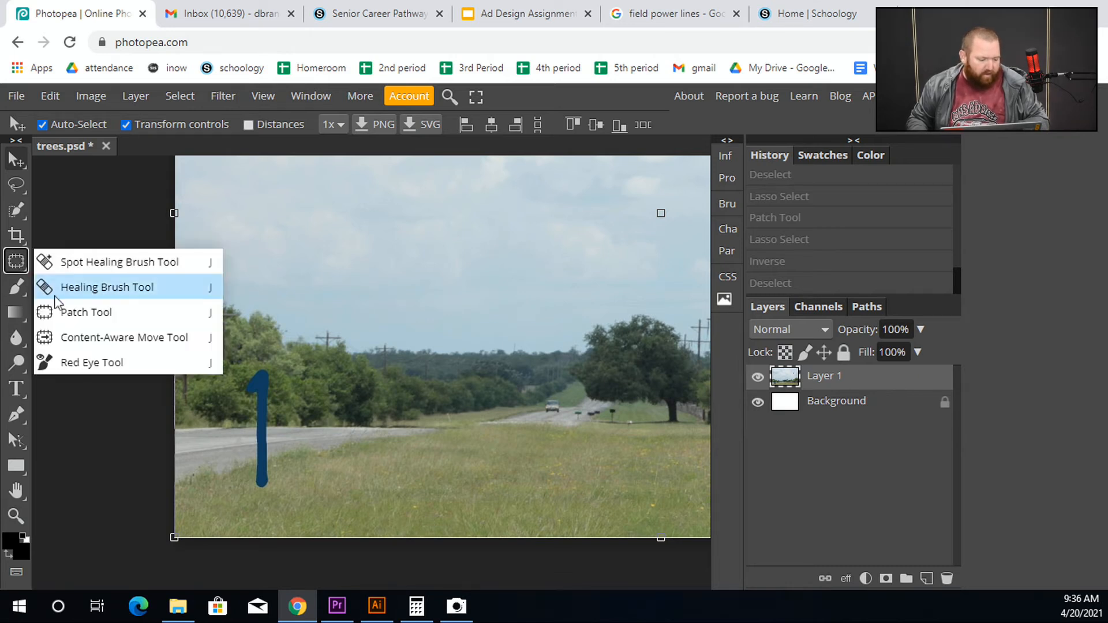
{"action": "left_click", "coordinate": [79, 338]}
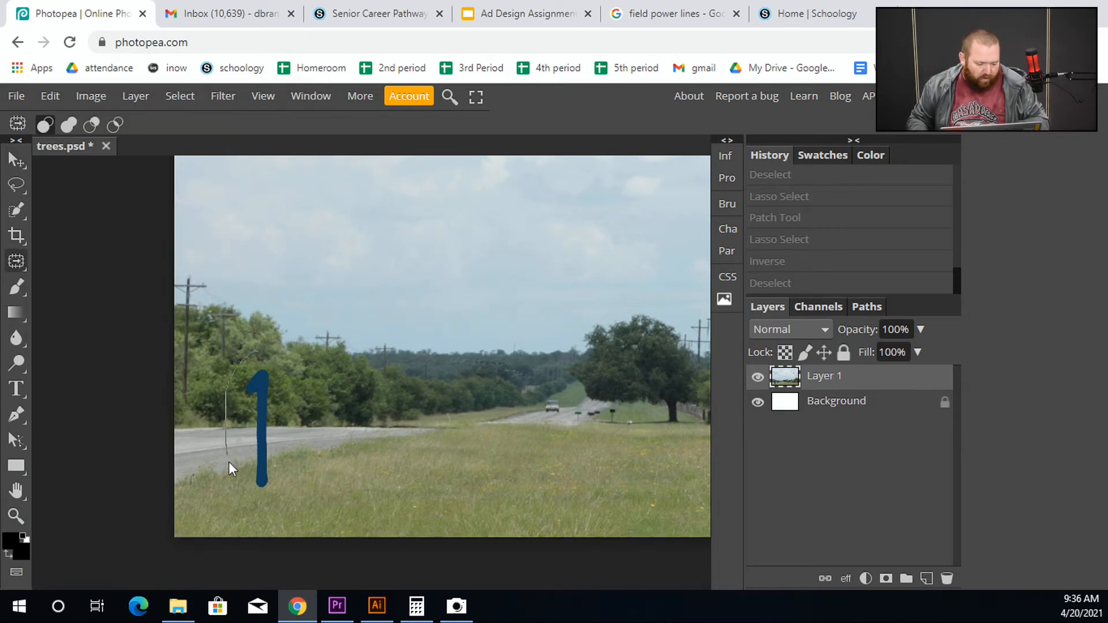
{"action": "left_click_drag", "start_coordinate": [268, 439], "coordinate": [339, 440]}
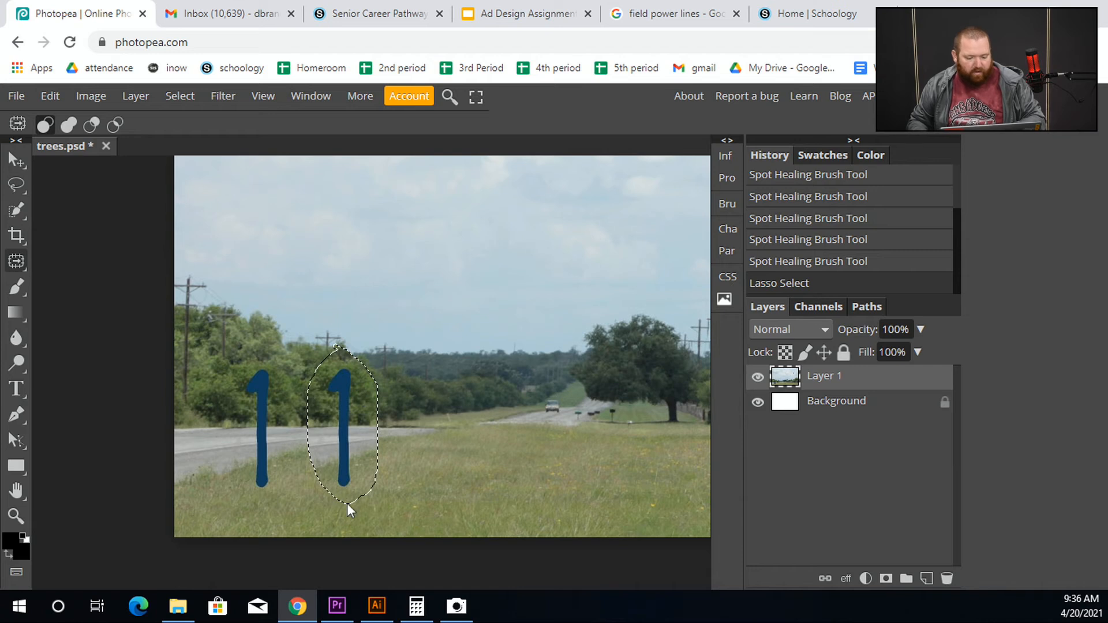
Undo the trial moves of the blue 1, going back to the outline around its original position
{"action": "key", "text": "ctrl+shift+z"}
{"action": "key", "text": "ctrl+shift+z"}
{"action": "key", "text": "ctrl+shift+z"}
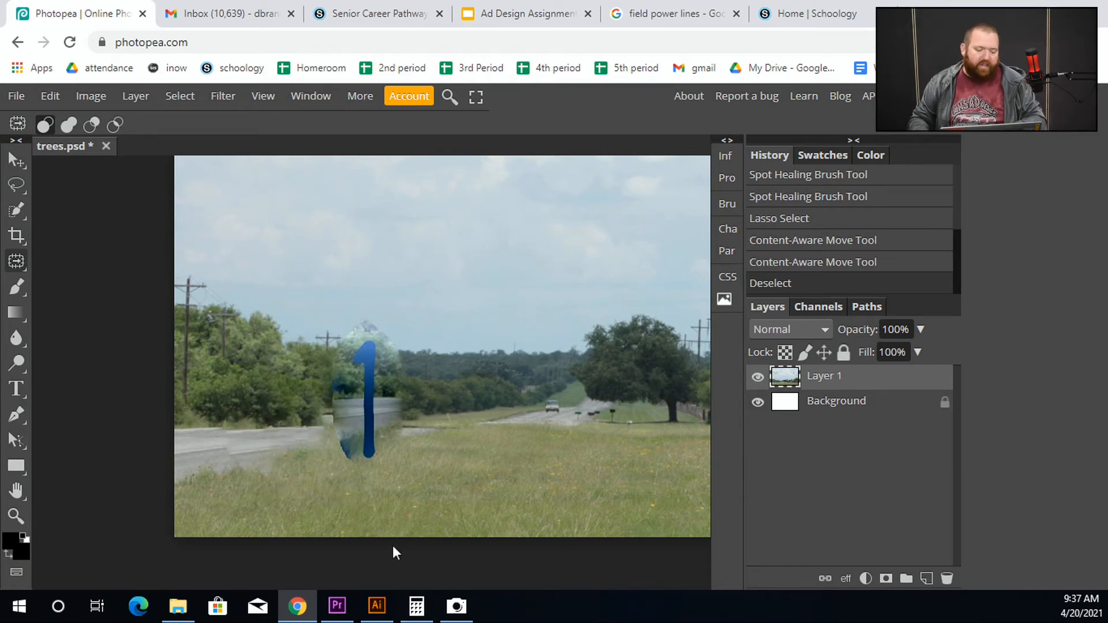
{"action": "key", "text": "ctrl+z"}
{"action": "key", "text": "ctrl+z"}
{"action": "key", "text": "ctrl+z"}
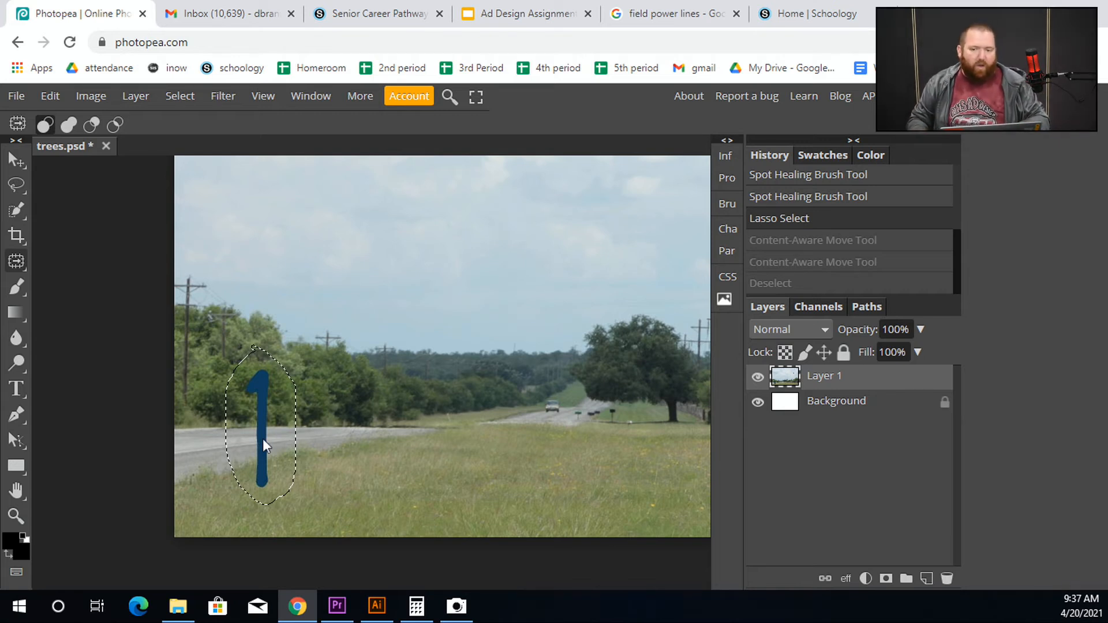
Move the outlined blue 1 right along the road with Content-Aware Move, and inspect the filled area it leaves
{"action": "left_click_drag", "start_coordinate": [262, 439], "coordinate": [351, 435]}
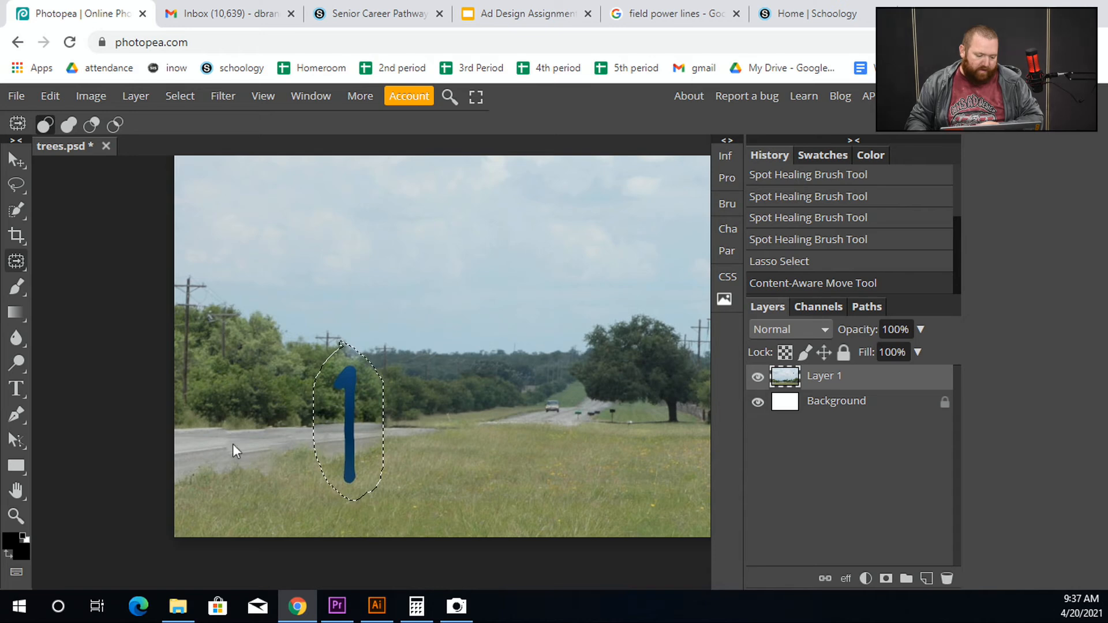
{"action": "scroll", "coordinate": [214, 442], "scroll_direction": "up", "scroll_amount": 5}
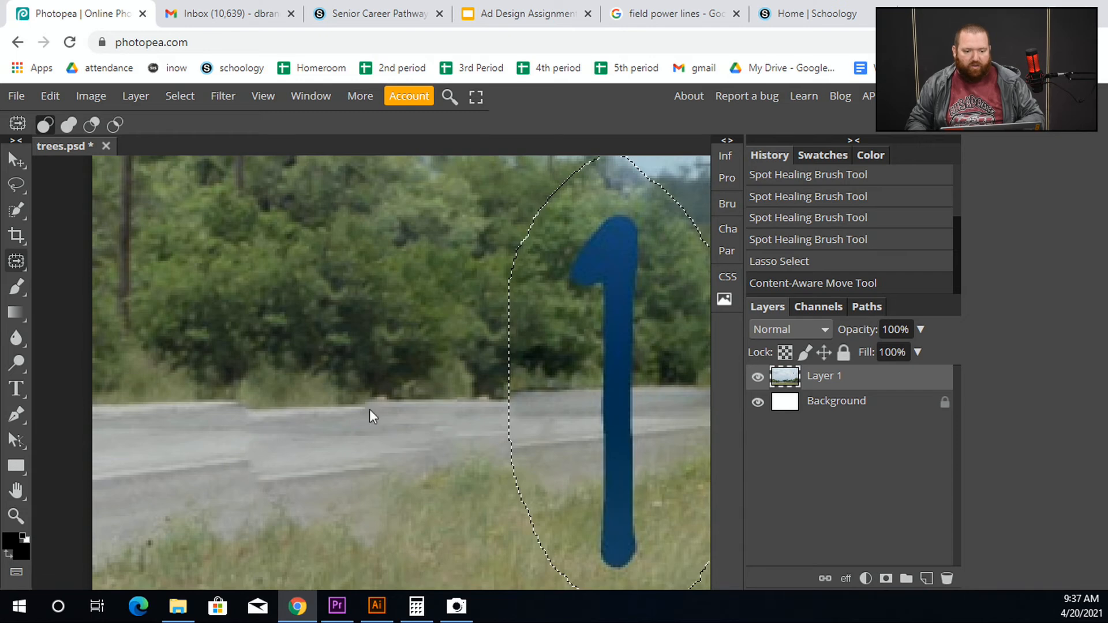
{"action": "scroll", "coordinate": [323, 484], "scroll_direction": "down", "scroll_amount": 5}
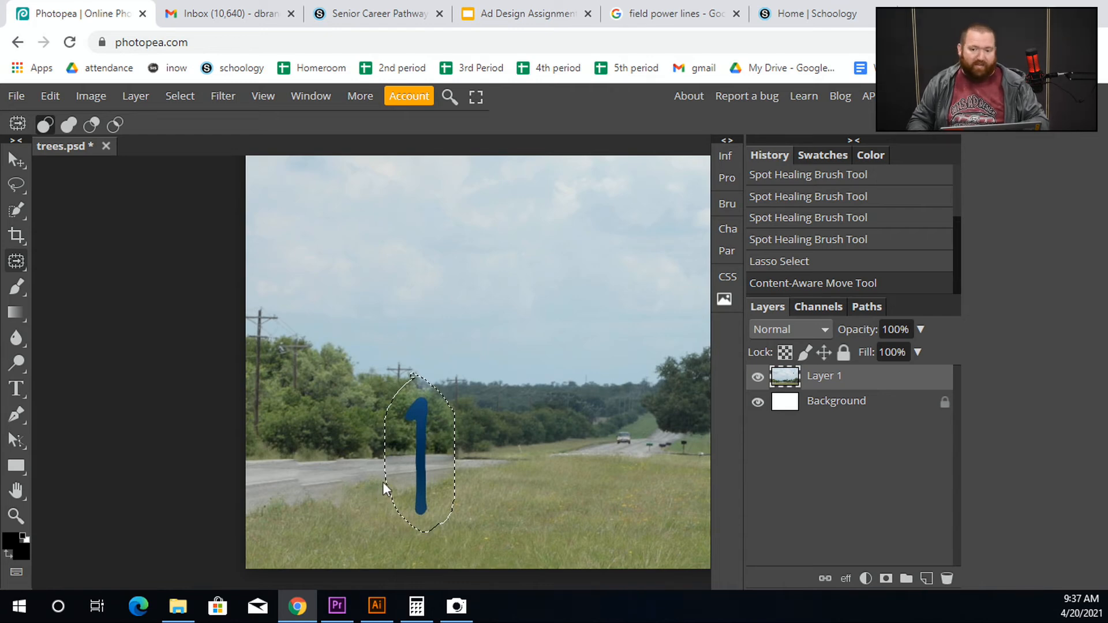
{"action": "key", "text": "ctrl+0"}
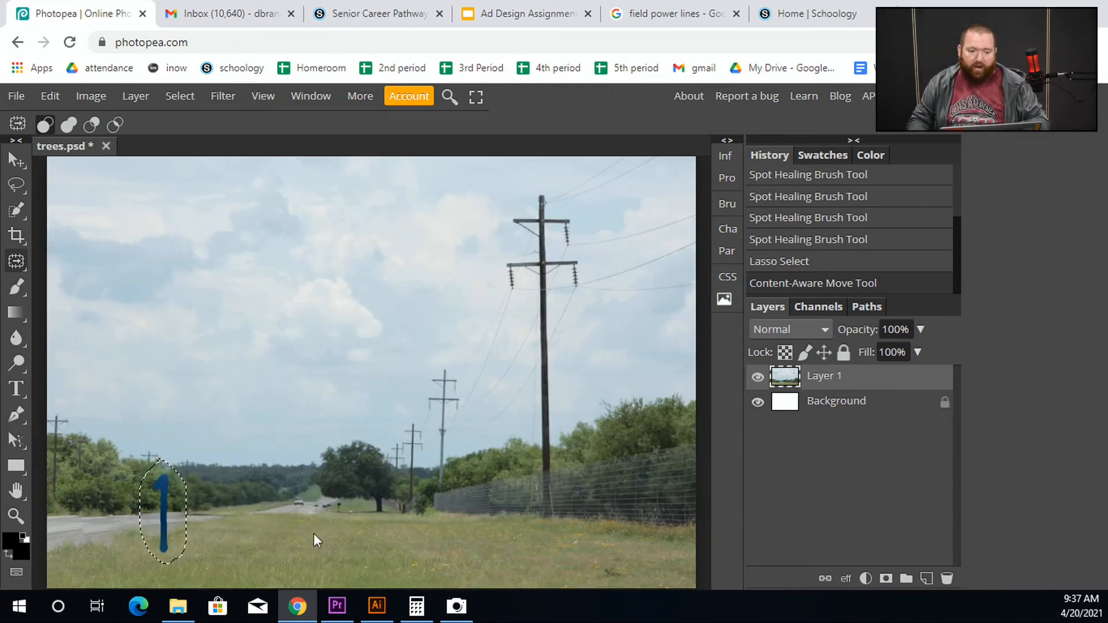
{"action": "right_click", "coordinate": [16, 264]}
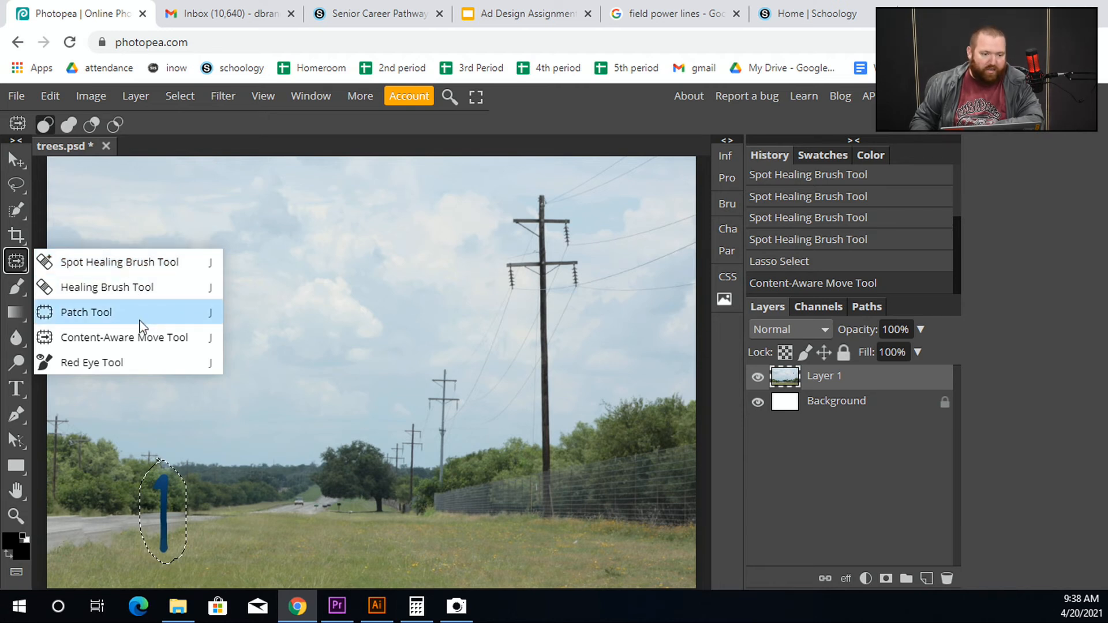
{"action": "left_click", "coordinate": [14, 269]}
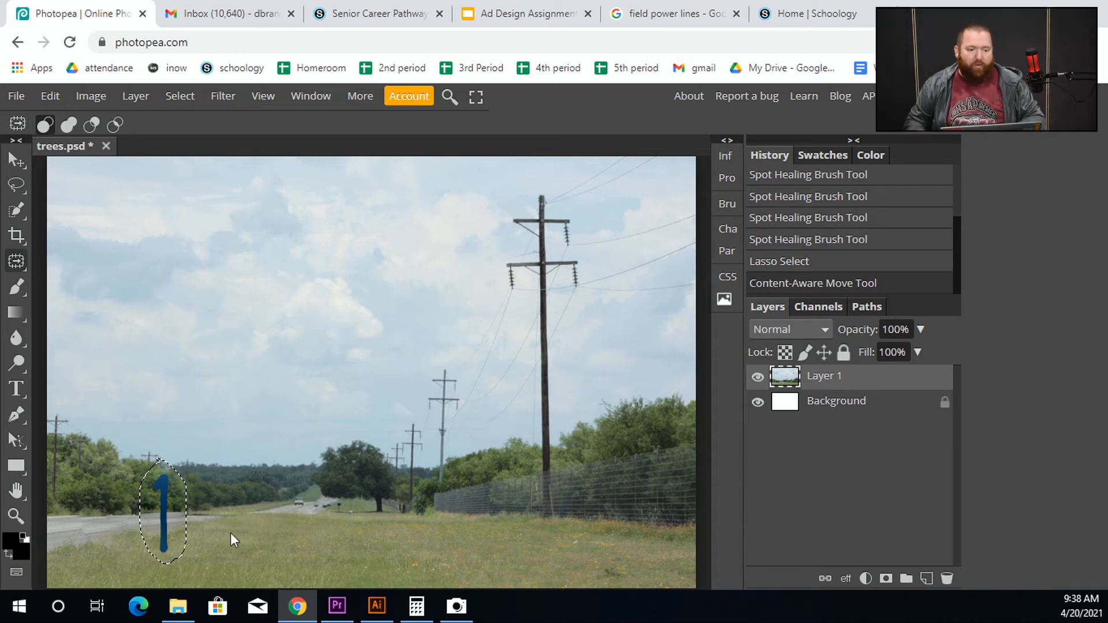
Retouch the road and grass to the left of the moved blue 1 with the Spot Healing Brush at size 30
{"action": "scroll", "coordinate": [188, 538], "scroll_direction": "up", "scroll_amount": 8}
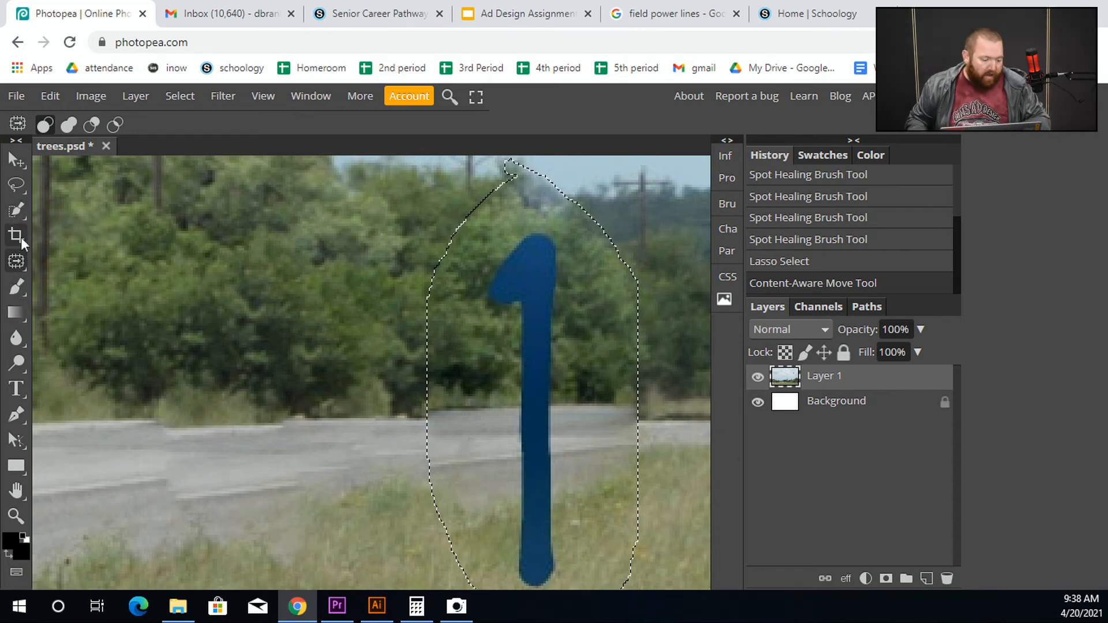
{"action": "left_click", "coordinate": [15, 261]}
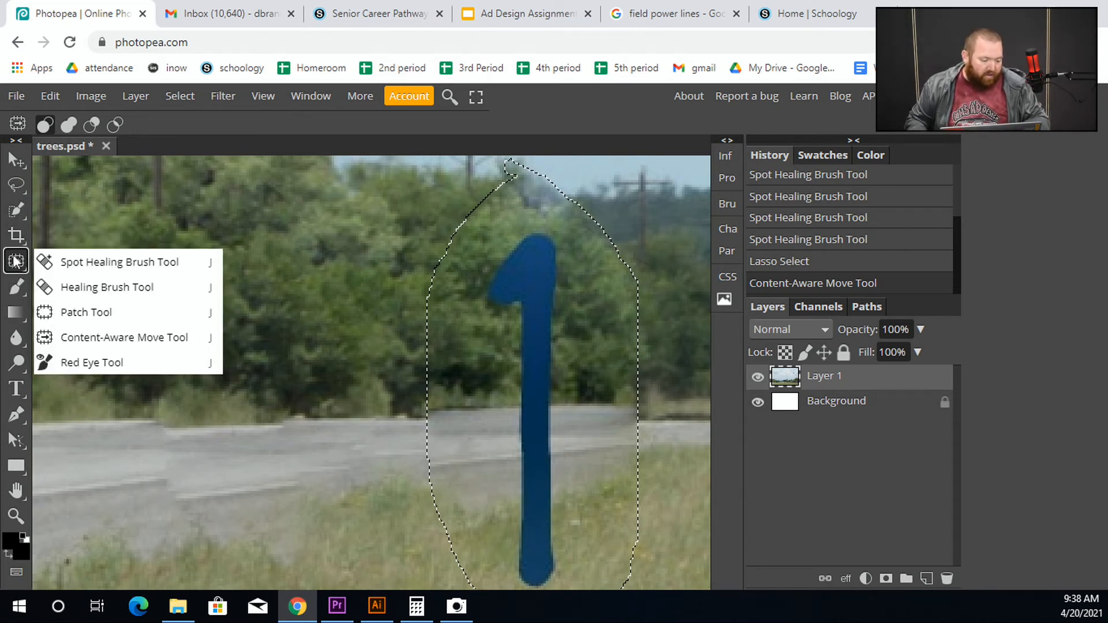
{"action": "left_click", "coordinate": [46, 261]}
{"action": "mouse_move", "coordinate": [244, 473]}
{"action": "left_mouse_down"}
{"action": "mouse_move", "coordinate": [320, 364]}
{"action": "mouse_move", "coordinate": [285, 322]}
{"action": "mouse_move", "coordinate": [185, 323]}
{"action": "left_mouse_up"}
{"action": "key", "text": "bracketleft"}
{"action": "key", "text": "bracketleft"}
{"action": "left_click_drag", "start_coordinate": [385, 397], "coordinate": [167, 434]}
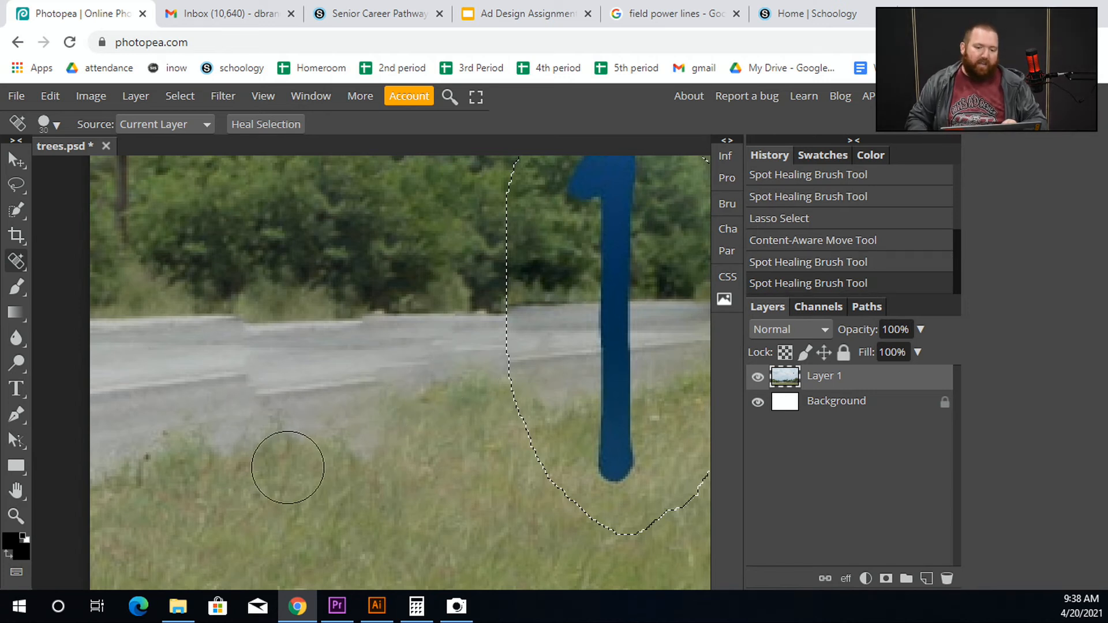
{"action": "left_click", "coordinate": [276, 359]}
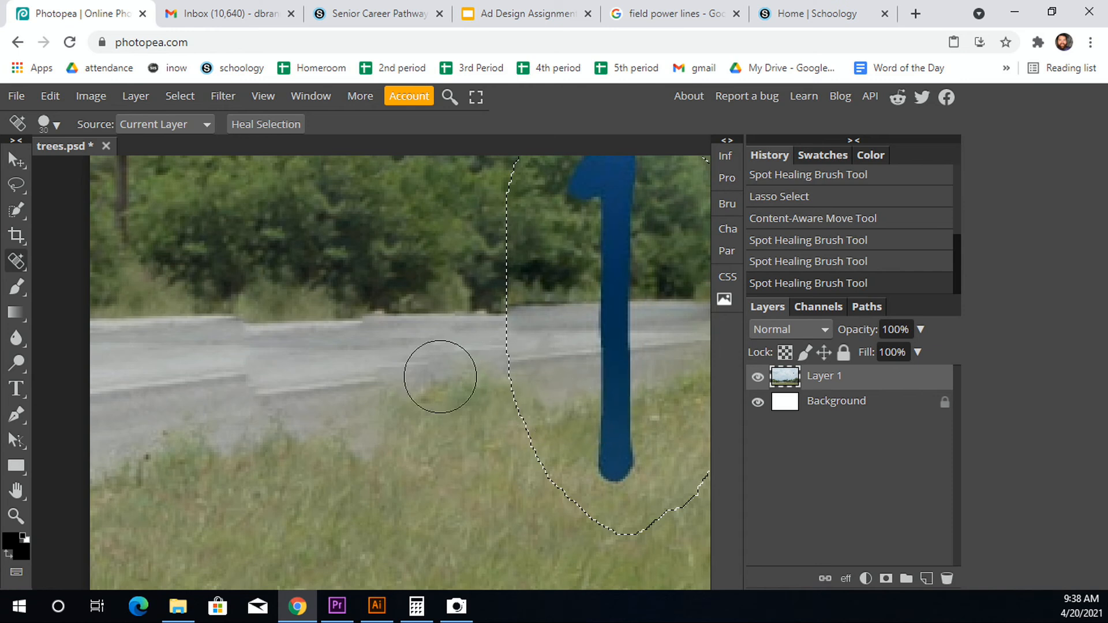
{"action": "left_click", "coordinate": [195, 386]}
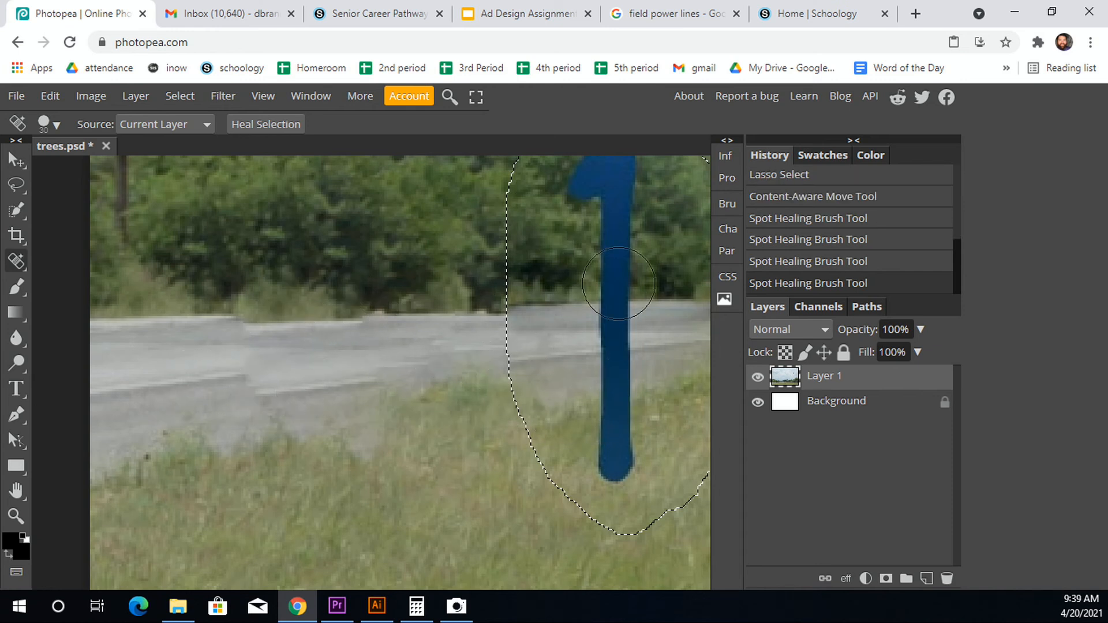
Try to heal the trees and road edge beside the blue 1's stem, and undo that stroke
{"action": "mouse_move", "coordinate": [571, 246]}
{"action": "left_mouse_down"}
{"action": "mouse_move", "coordinate": [568, 287]}
{"action": "mouse_move", "coordinate": [539, 331]}
{"action": "left_mouse_up"}
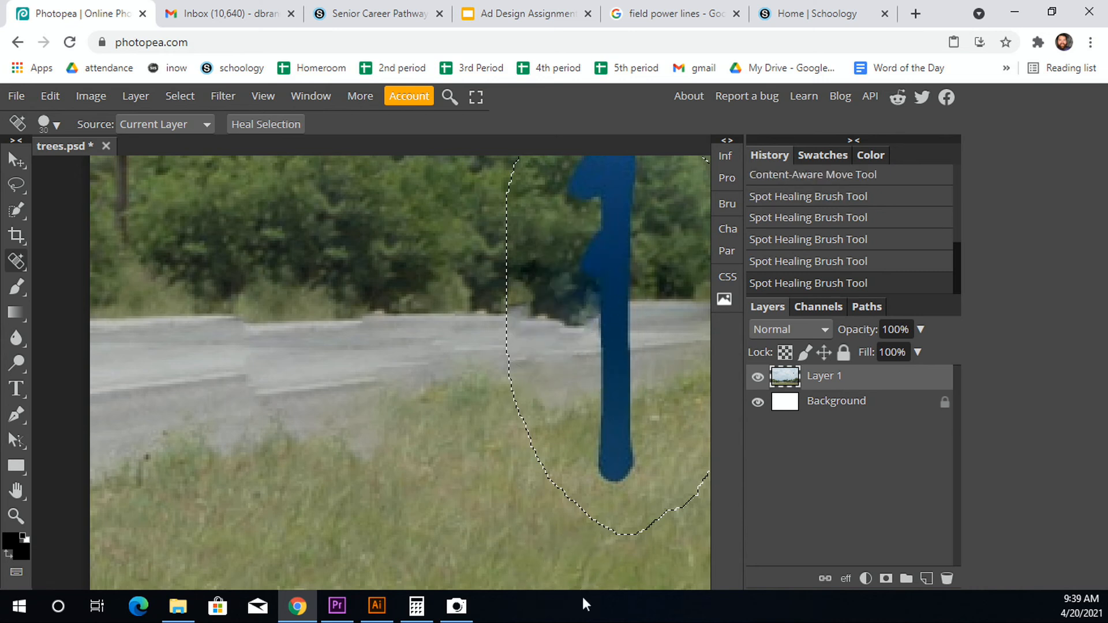
{"action": "key", "text": "ctrl+z"}
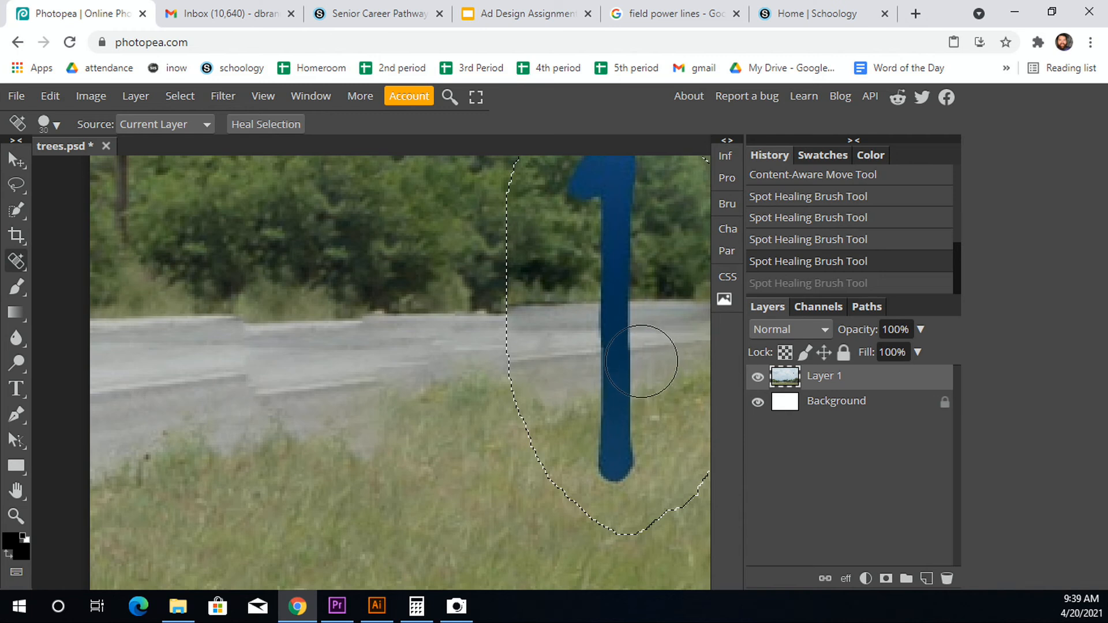
Clear the selection and heal the seam along the road's far edge left of the blue 1, undoing the last stroke
{"action": "key", "text": "ctrl+d"}
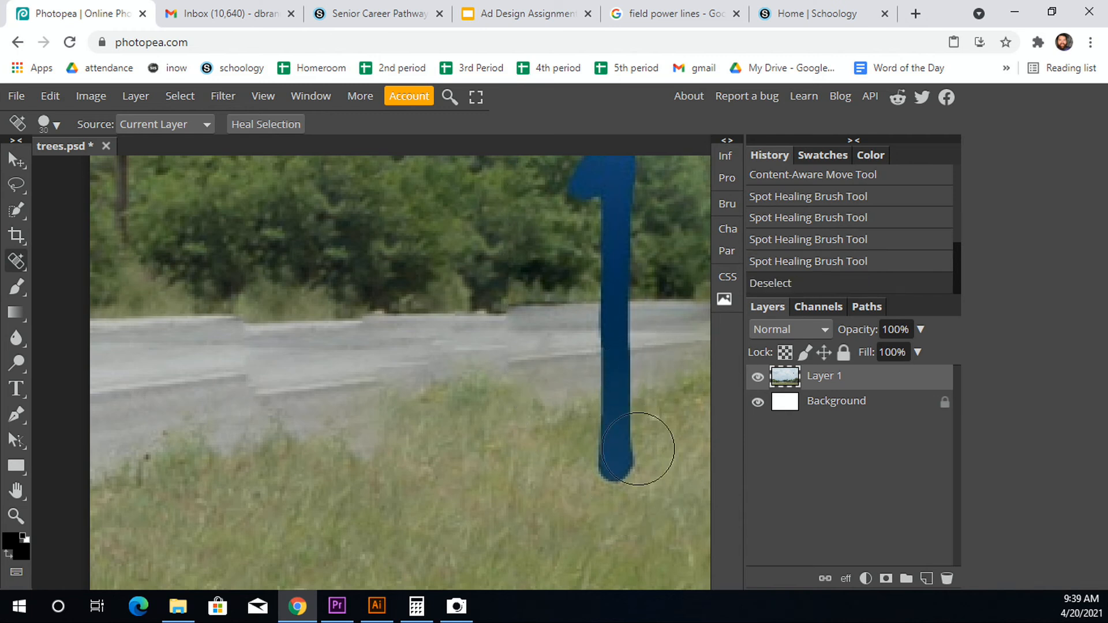
{"action": "mouse_move", "coordinate": [514, 321]}
{"action": "left_mouse_down"}
{"action": "mouse_move", "coordinate": [472, 312]}
{"action": "mouse_move", "coordinate": [464, 315]}
{"action": "mouse_move", "coordinate": [489, 317]}
{"action": "mouse_move", "coordinate": [238, 330]}
{"action": "left_mouse_up"}
{"action": "key", "text": "ctrl+z"}
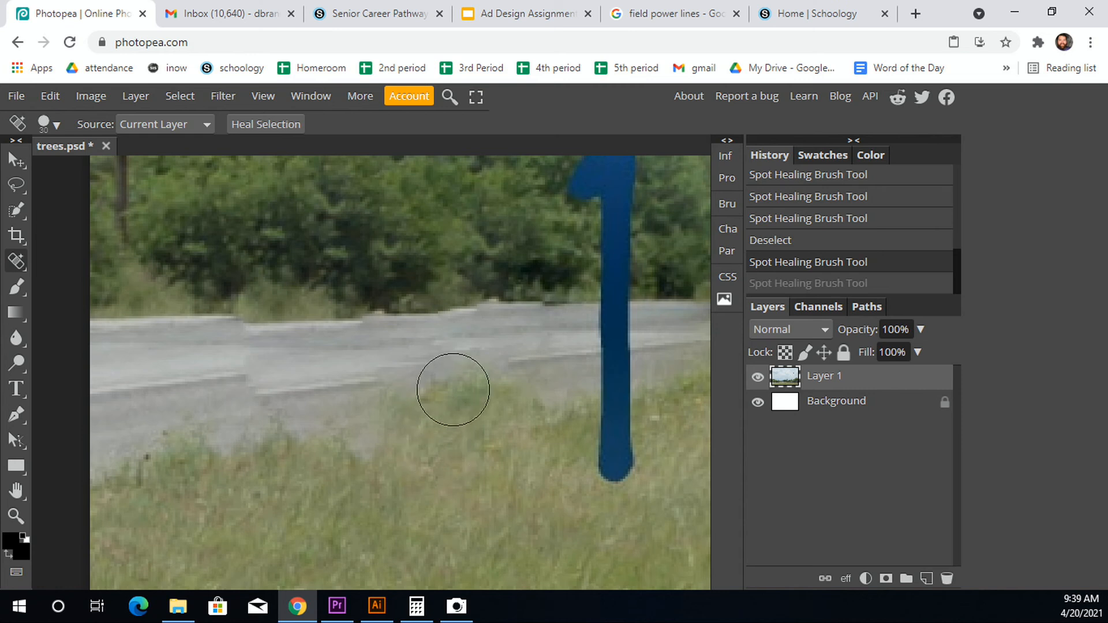
Reduce the Spot Healing Brush to size 10 and smooth the broken road edges left of the blue 1
{"action": "key", "text": "bracketleft"}
{"action": "key", "text": "bracketleft"}
{"action": "mouse_move", "coordinate": [455, 313]}
{"action": "left_mouse_down"}
{"action": "mouse_move", "coordinate": [213, 320]}
{"action": "mouse_move", "coordinate": [359, 310]}
{"action": "left_mouse_up"}
{"action": "mouse_move", "coordinate": [213, 324]}
{"action": "left_mouse_down"}
{"action": "mouse_move", "coordinate": [241, 330]}
{"action": "mouse_move", "coordinate": [345, 310]}
{"action": "left_mouse_up"}
{"action": "left_click_drag", "start_coordinate": [219, 388], "coordinate": [386, 369]}
{"action": "scroll", "coordinate": [221, 490], "scroll_direction": "down", "scroll_amount": 3}
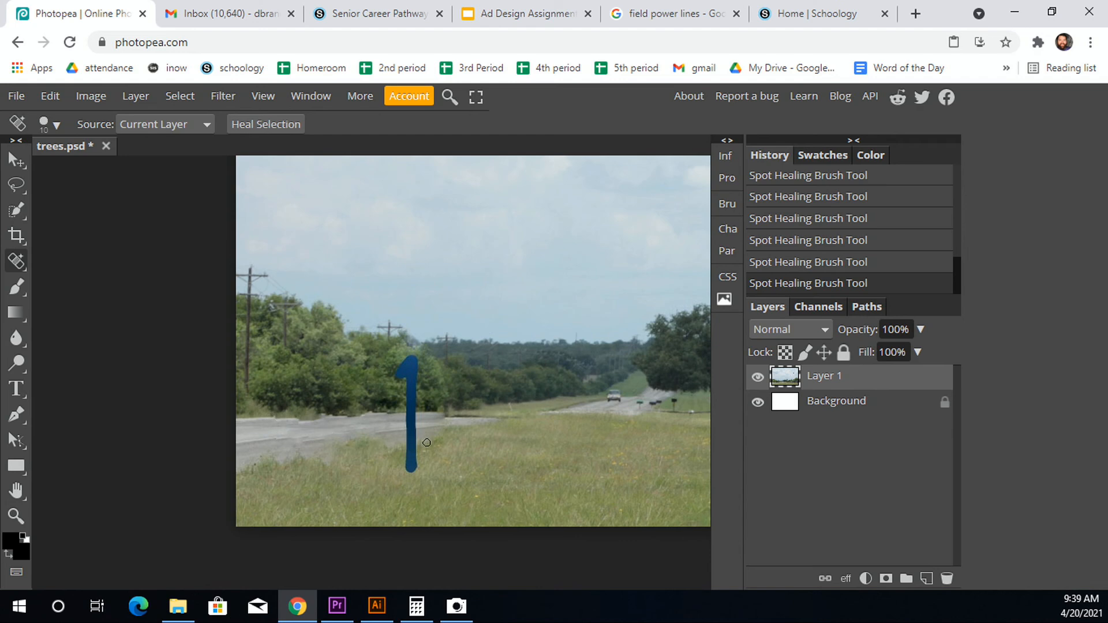
{"action": "key", "text": "ctrl+0"}
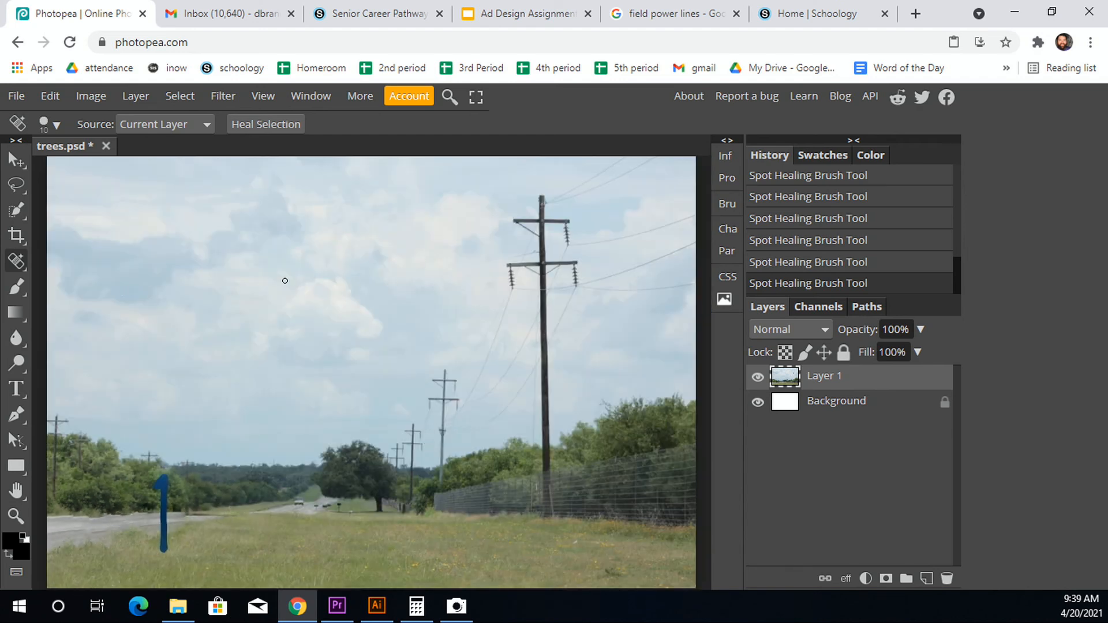
Outline the crossarms of the tallest utility pole with the Patch Tool and replace them with clear sky to their left
{"action": "left_click", "coordinate": [11, 261]}
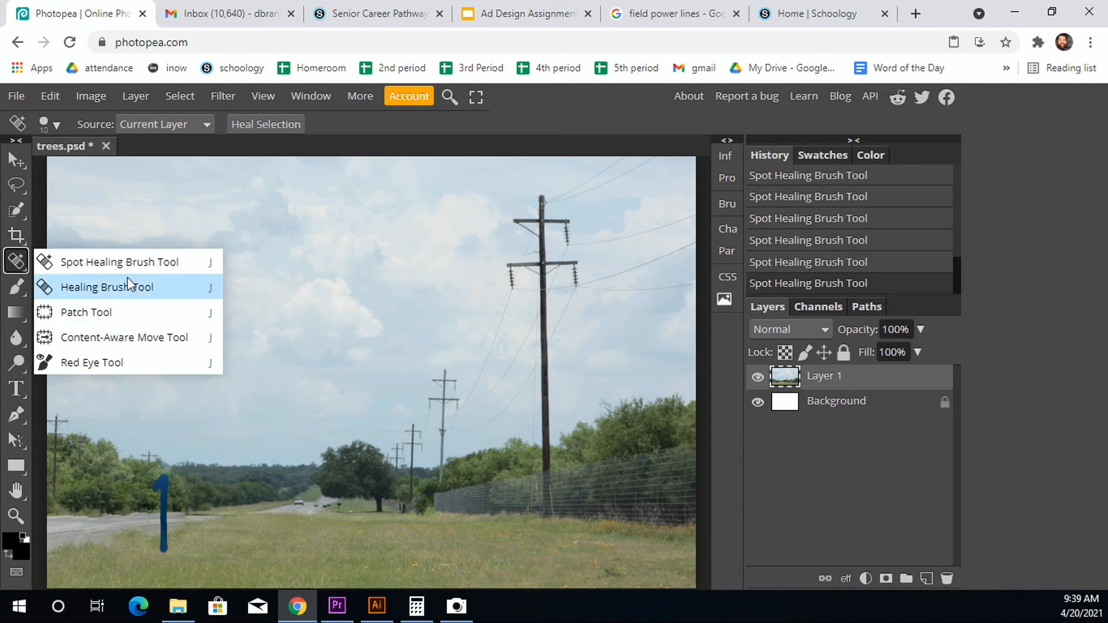
{"action": "left_click", "coordinate": [194, 314]}
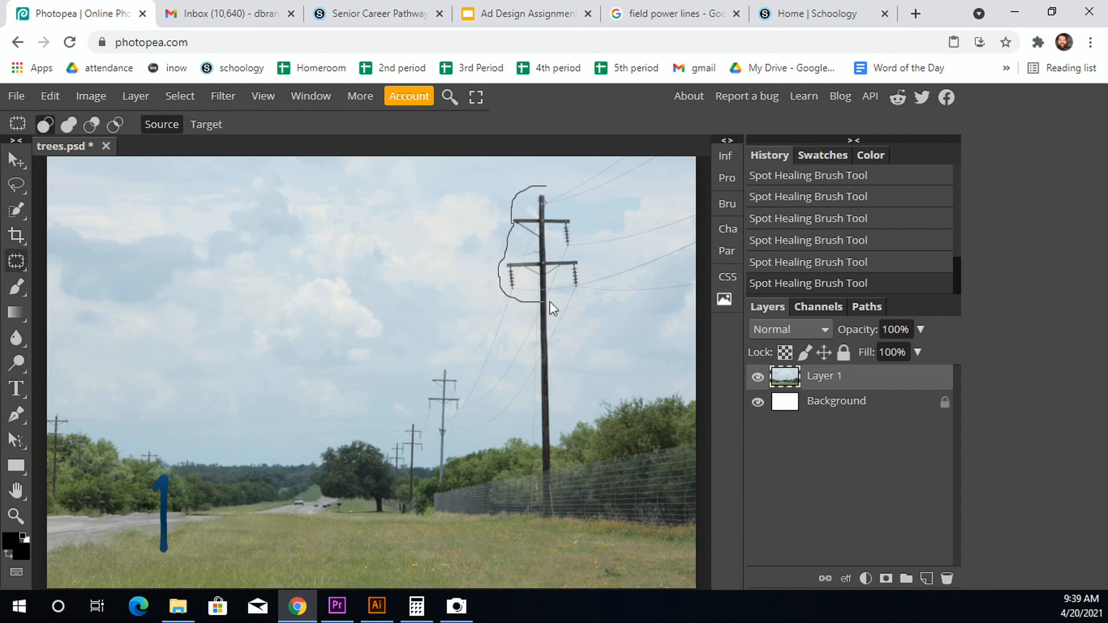
{"action": "left_click_drag", "start_coordinate": [564, 195], "coordinate": [534, 185]}
{"action": "left_click_drag", "start_coordinate": [555, 235], "coordinate": [455, 234]}
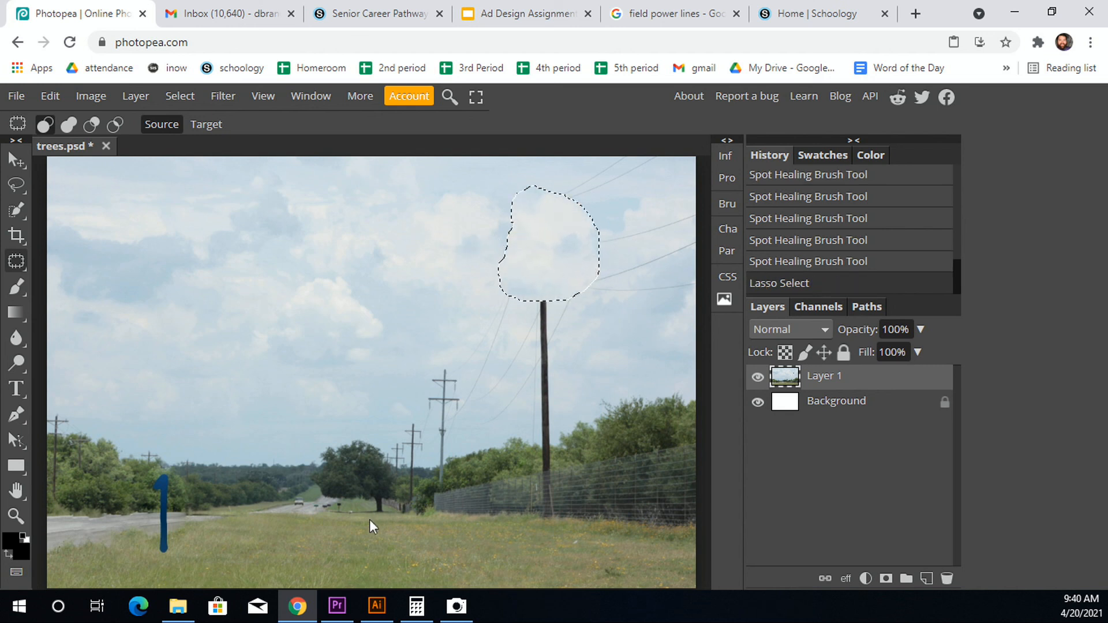
Patch the tall pole's base behind the fence with the fence section to its left, and clear the selection
{"action": "left_click_drag", "start_coordinate": [561, 487], "coordinate": [512, 398]}
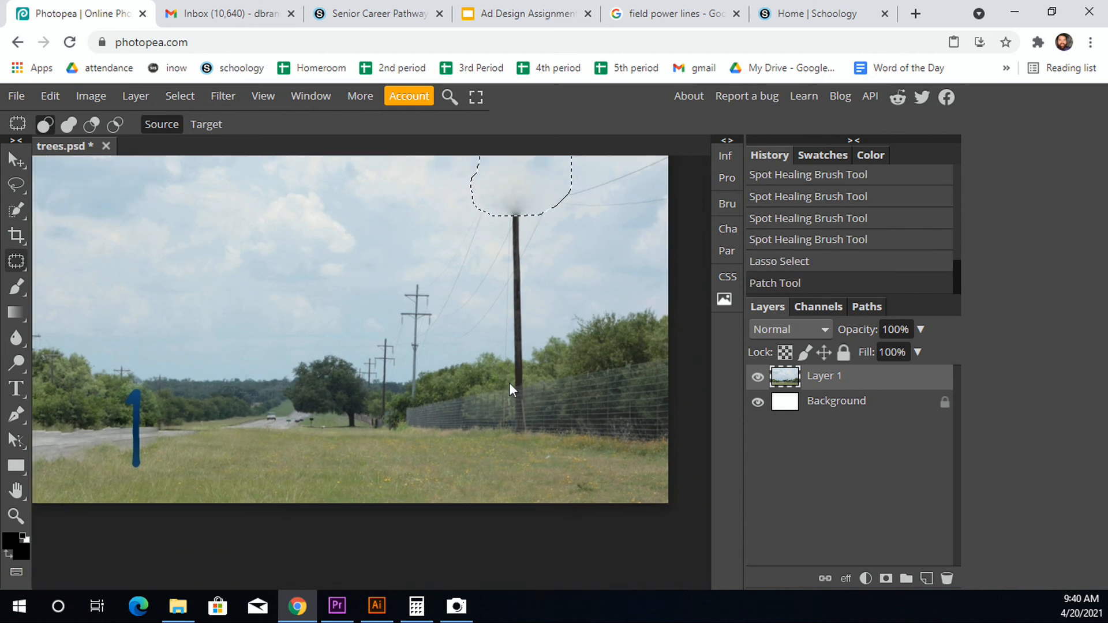
{"action": "scroll", "coordinate": [516, 383], "scroll_direction": "up", "scroll_amount": 10}
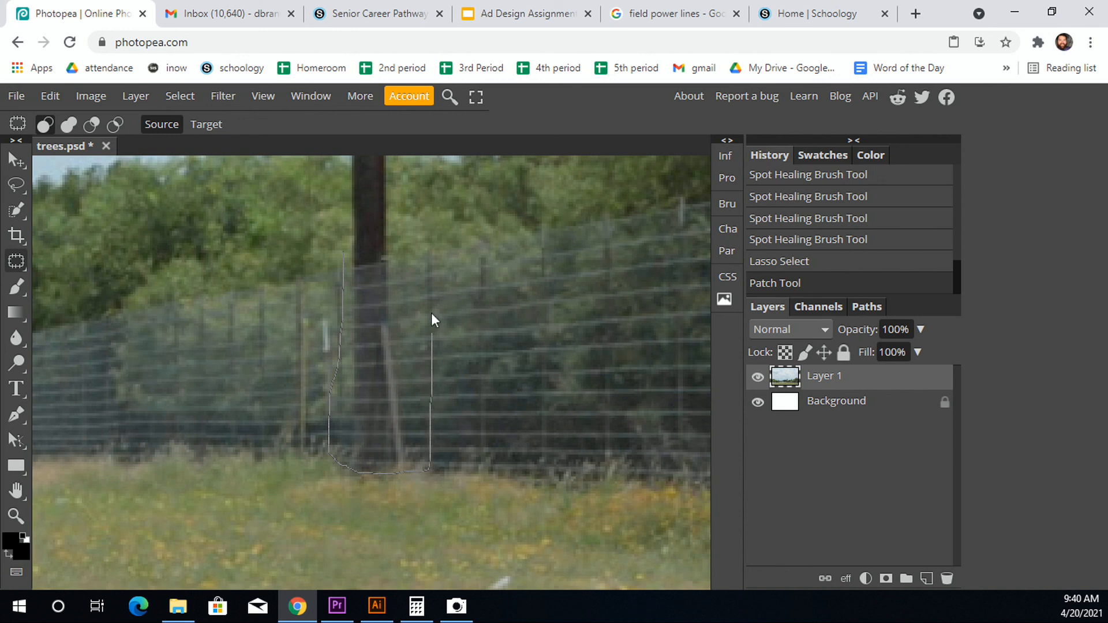
{"action": "left_click_drag", "start_coordinate": [322, 265], "coordinate": [325, 263]}
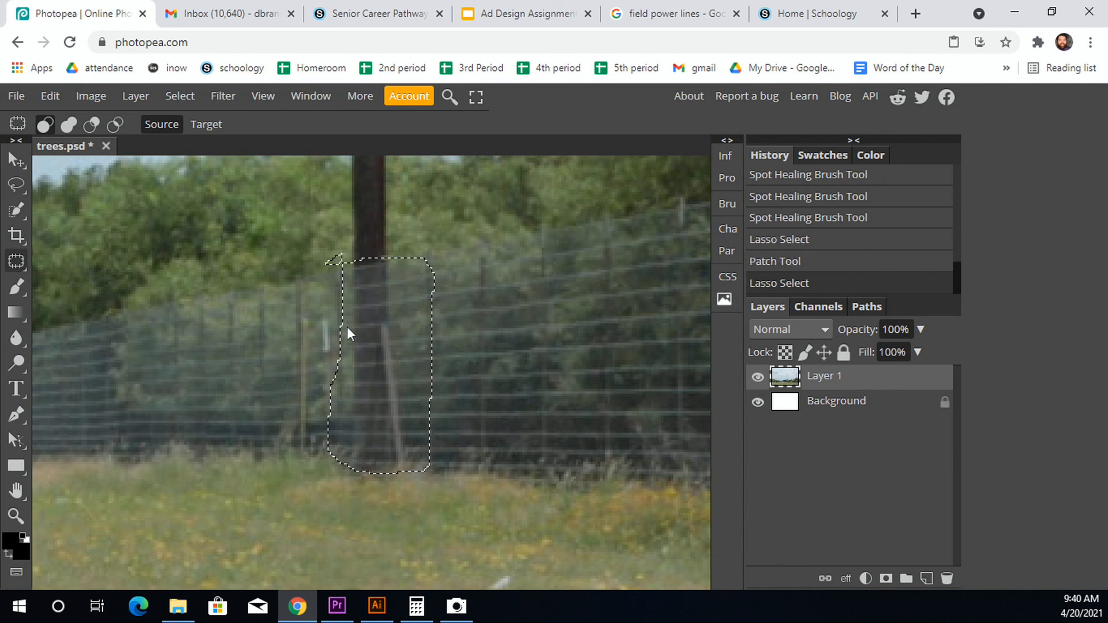
{"action": "left_click_drag", "start_coordinate": [490, 323], "coordinate": [490, 327]}
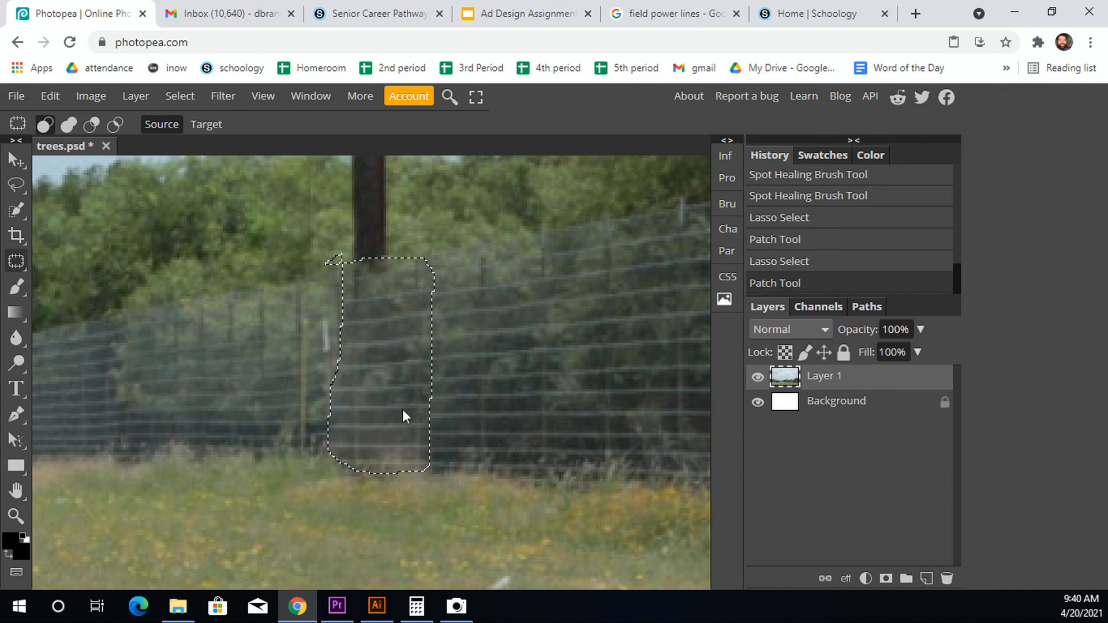
{"action": "key", "text": "ctrl+z"}
{"action": "left_click_drag", "start_coordinate": [403, 382], "coordinate": [295, 396]}
{"action": "key", "text": "ctrl+0"}
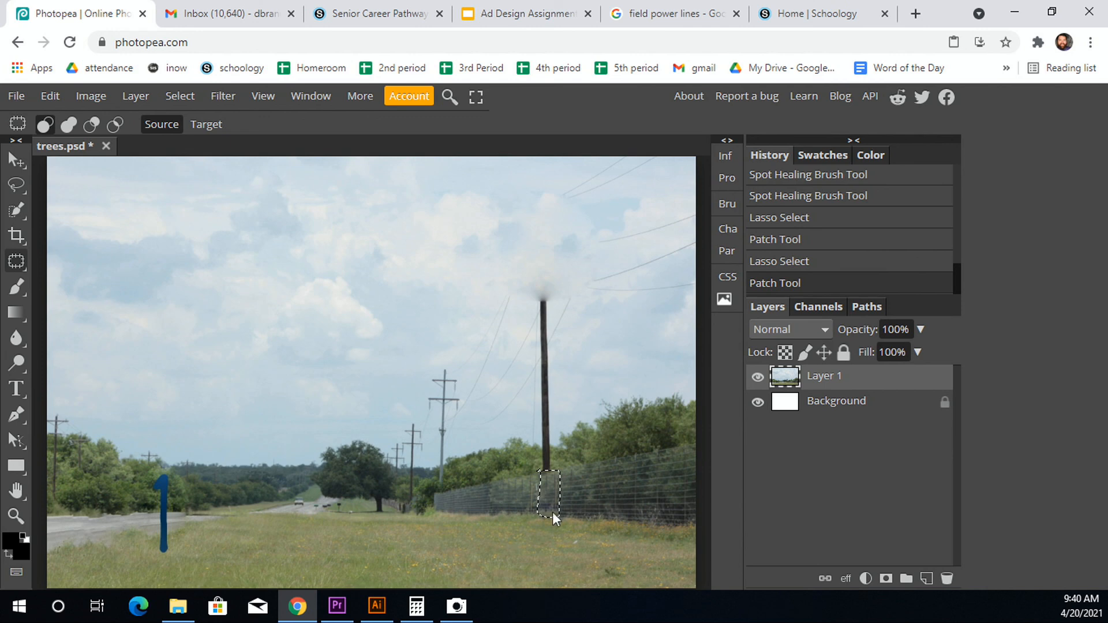
{"action": "key", "text": "ctrl+d"}
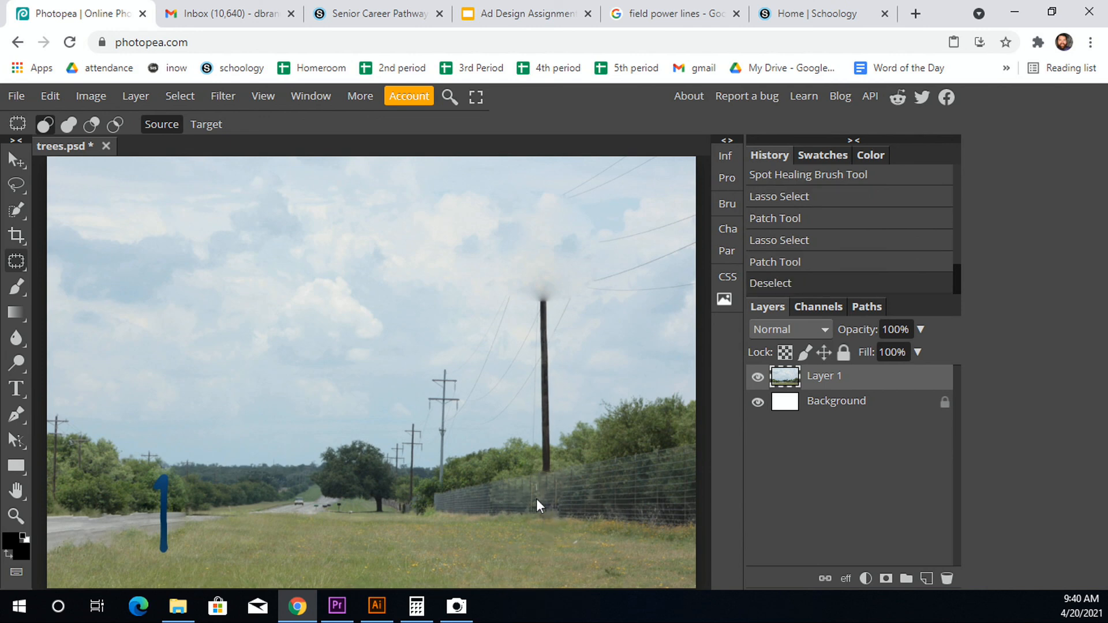
Examine the patched fence and grass at the tall pole's base up close
{"action": "scroll", "coordinate": [552, 499], "scroll_direction": "up", "scroll_amount": 5}
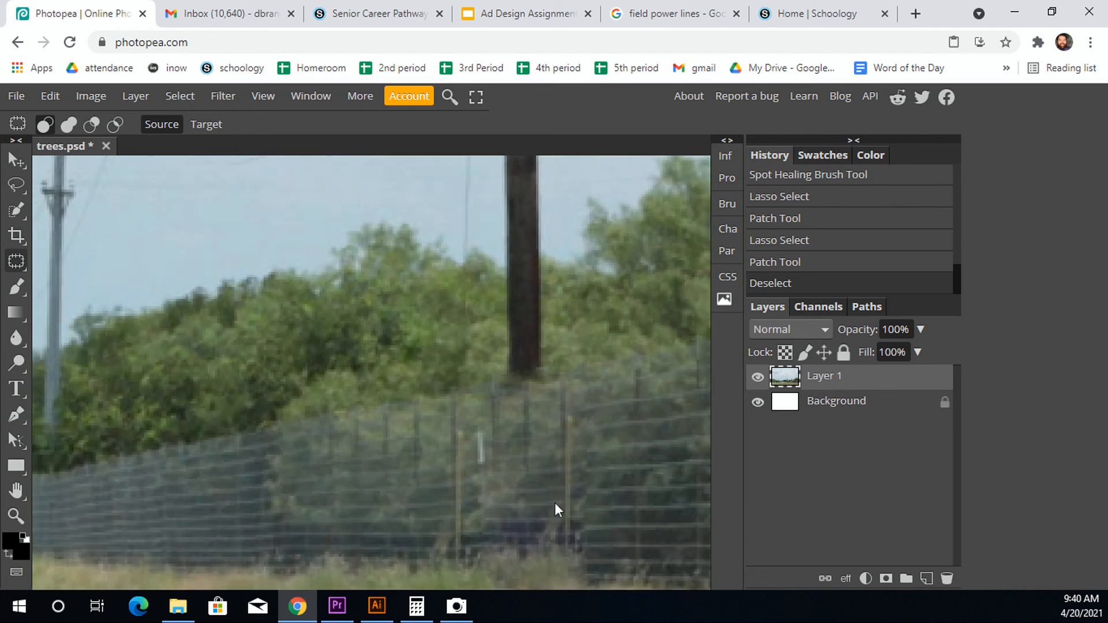
{"action": "scroll", "coordinate": [554, 503], "scroll_direction": "up", "scroll_amount": 3}
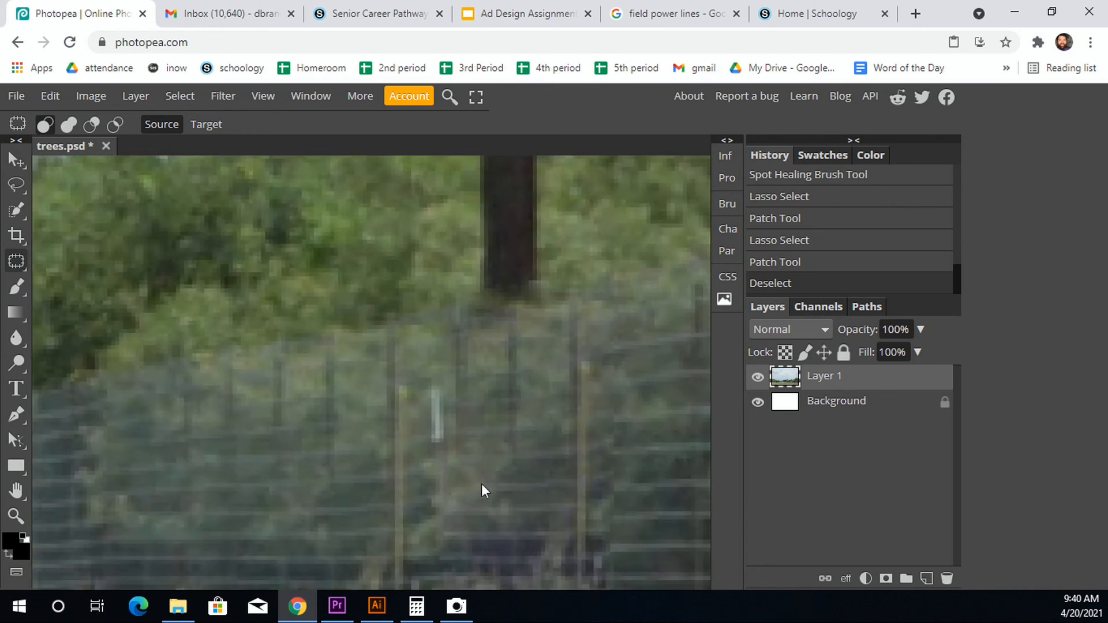
{"action": "scroll", "coordinate": [470, 517], "scroll_direction": "up", "scroll_amount": 5}
{"action": "scroll", "coordinate": [416, 383], "scroll_direction": "down", "scroll_amount": 4}
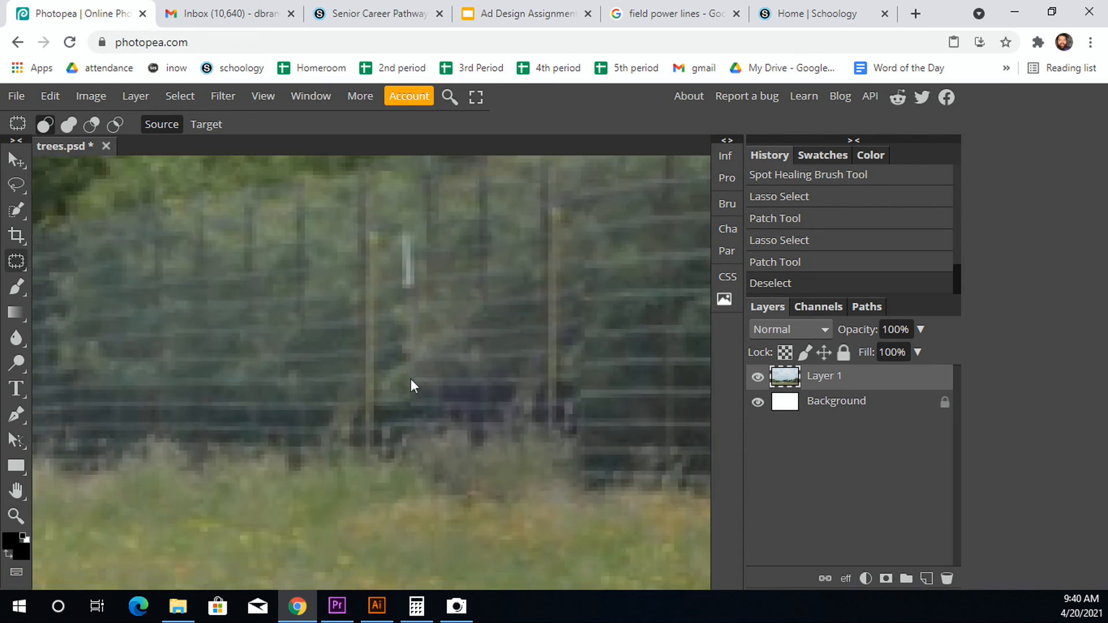
{"action": "scroll", "coordinate": [412, 382], "scroll_direction": "down", "scroll_amount": 5}
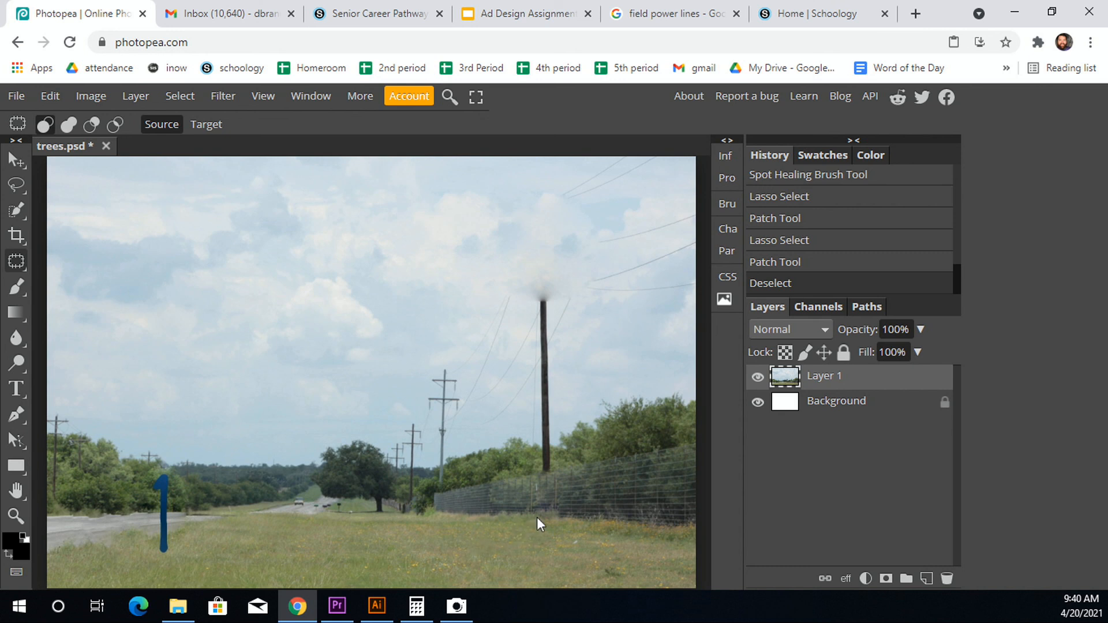